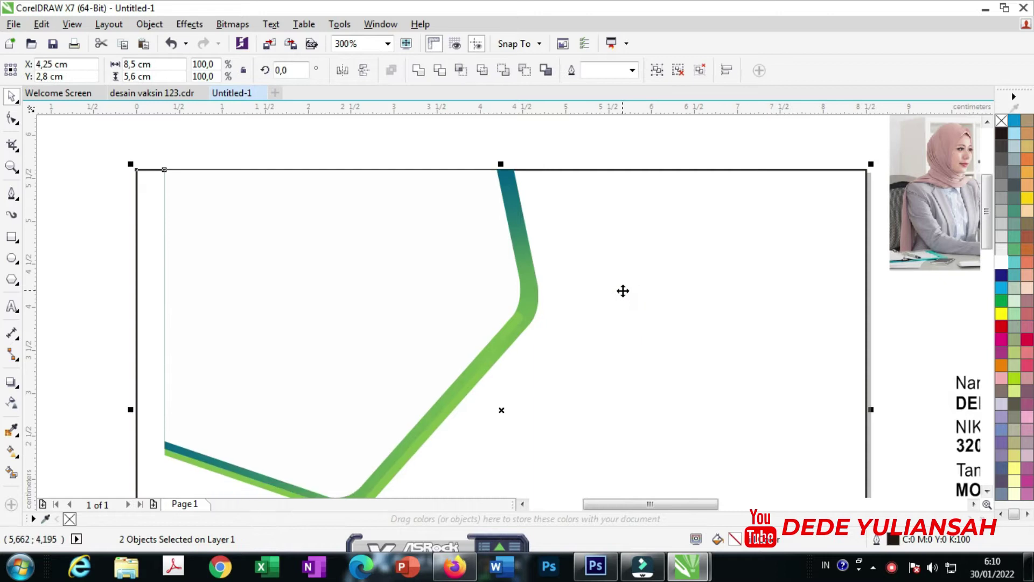
Move the "Sertifikat Vaksinasi COVID-19" title banner flush into the card's upper-right corner
scroll(539, 259, down, 2)
click(261, 203)
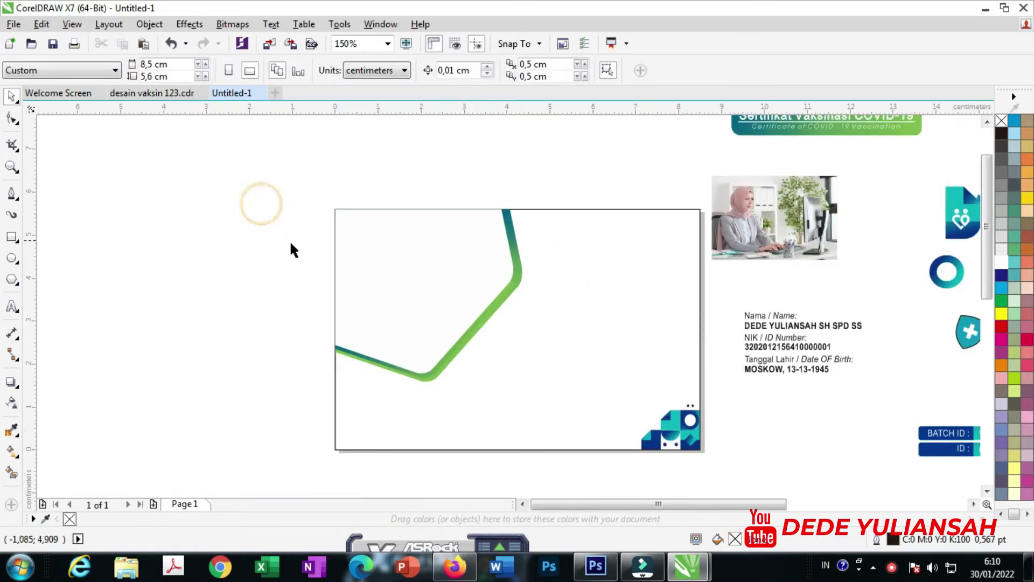
scroll(291, 247, down, 2)
drag(479, 155, 624, 203)
drag(561, 182, 446, 246)
scroll(433, 231, up, 2)
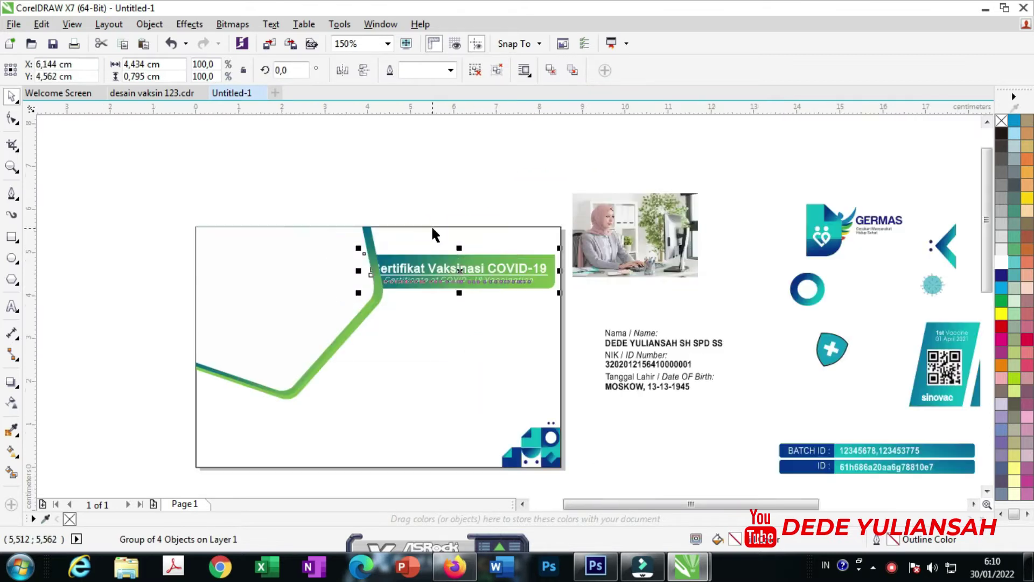
scroll(432, 229, up, 4)
drag(433, 394, 453, 284)
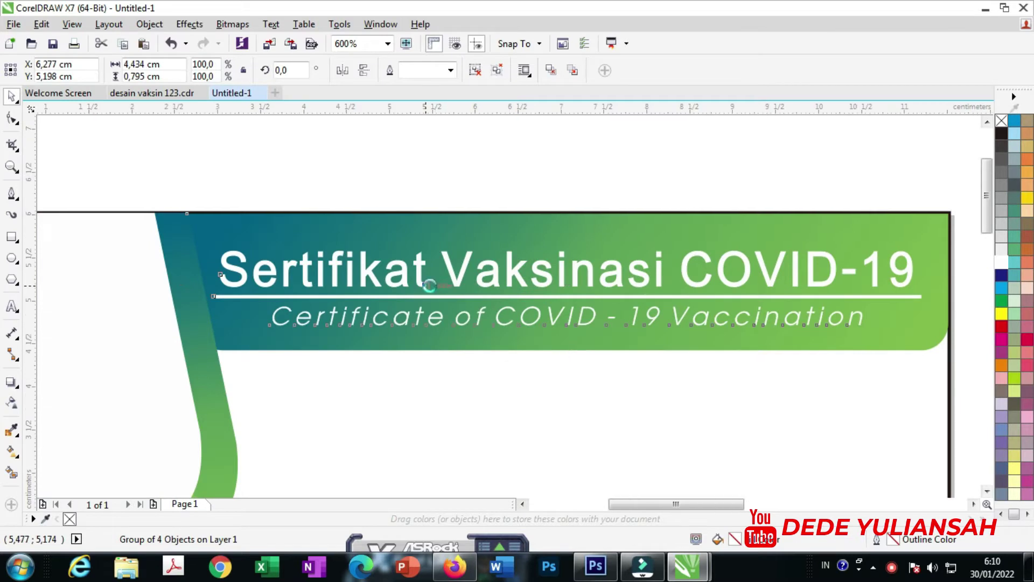
PowerClip the title banner inside the card's background rectangle
scroll(429, 285, down, 2)
scroll(646, 286, up, 4)
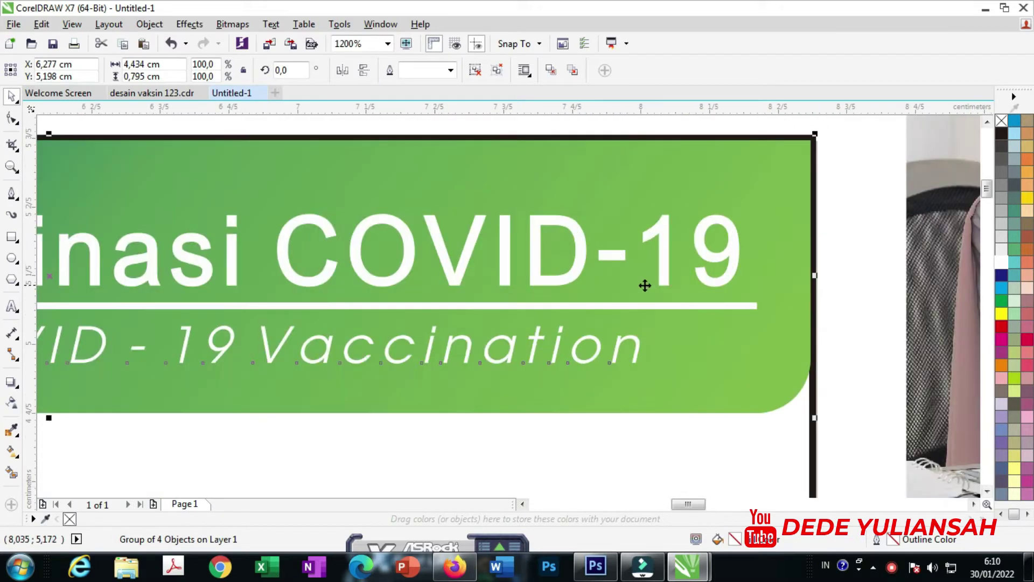
scroll(598, 280, down, 4)
right_click(597, 280)
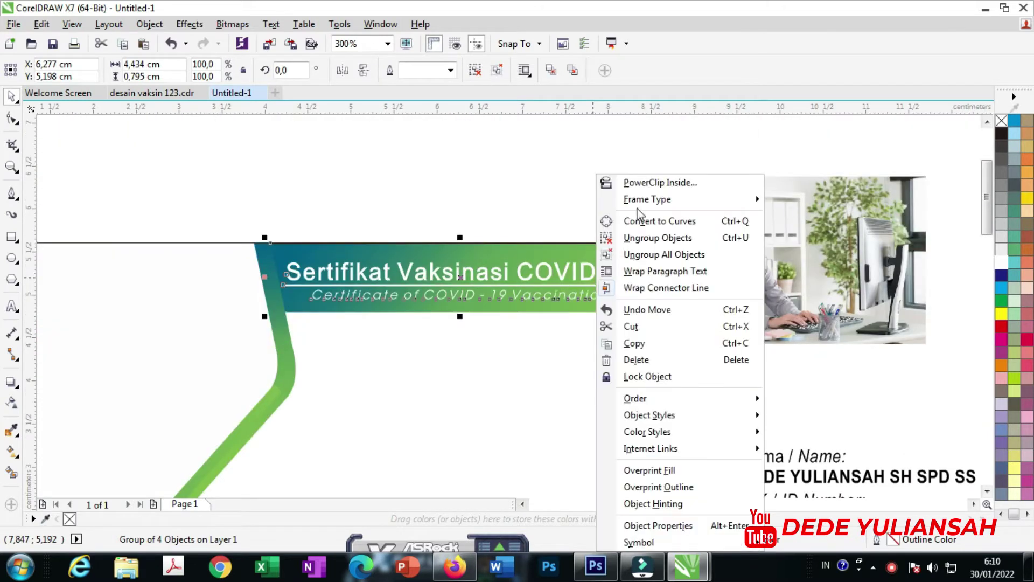
click(651, 183)
click(478, 354)
scroll(365, 182, down, 2)
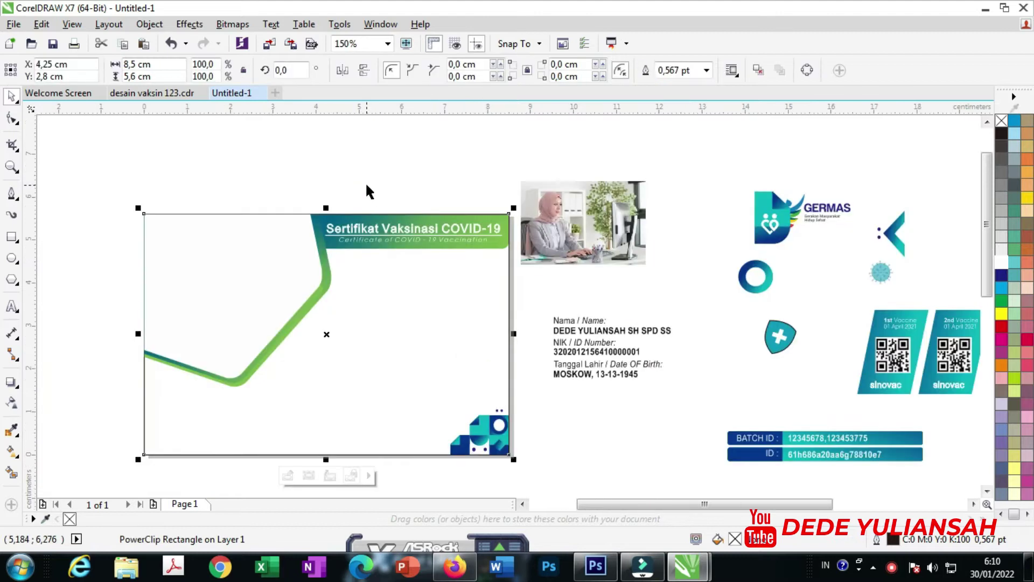
scroll(299, 315, up, 2)
scroll(301, 323, down, 2)
click(411, 151)
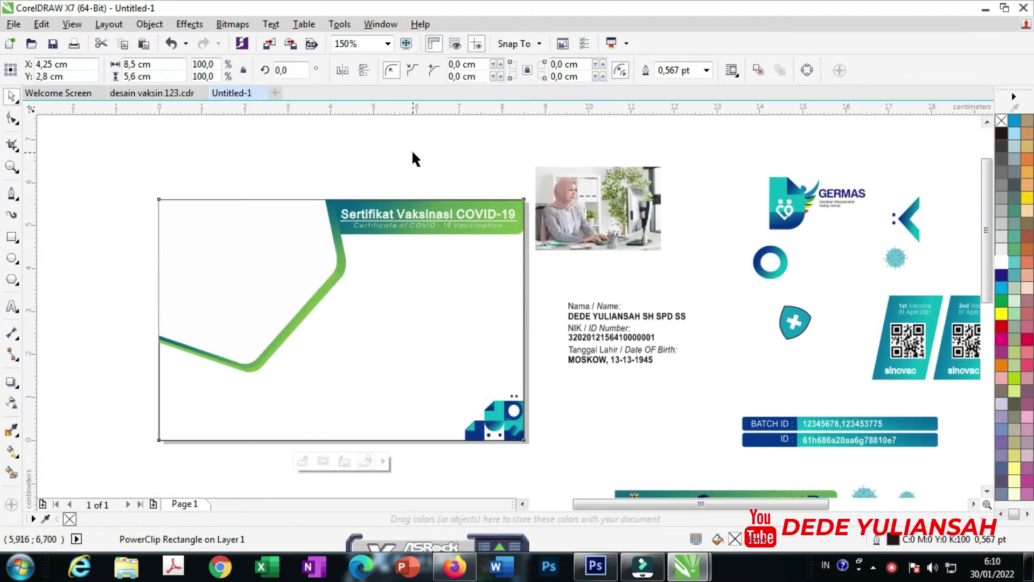
Move the green institution logo strip to the card's lower-left corner, flush with the left edge and just above the bottom edge
scroll(515, 313, down, 2)
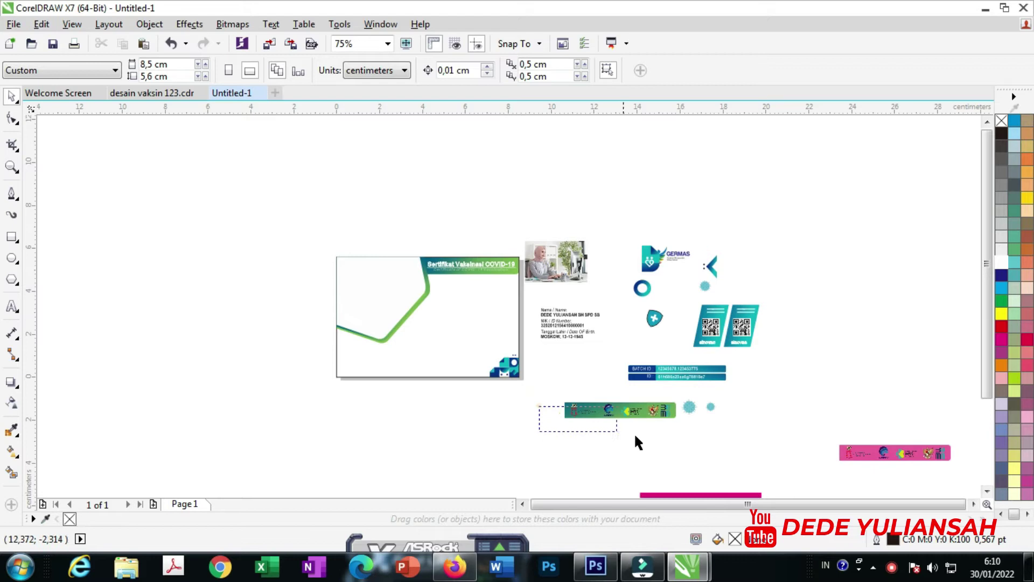
drag(575, 410, 422, 354)
scroll(423, 354, up, 4)
scroll(247, 383, down, 2)
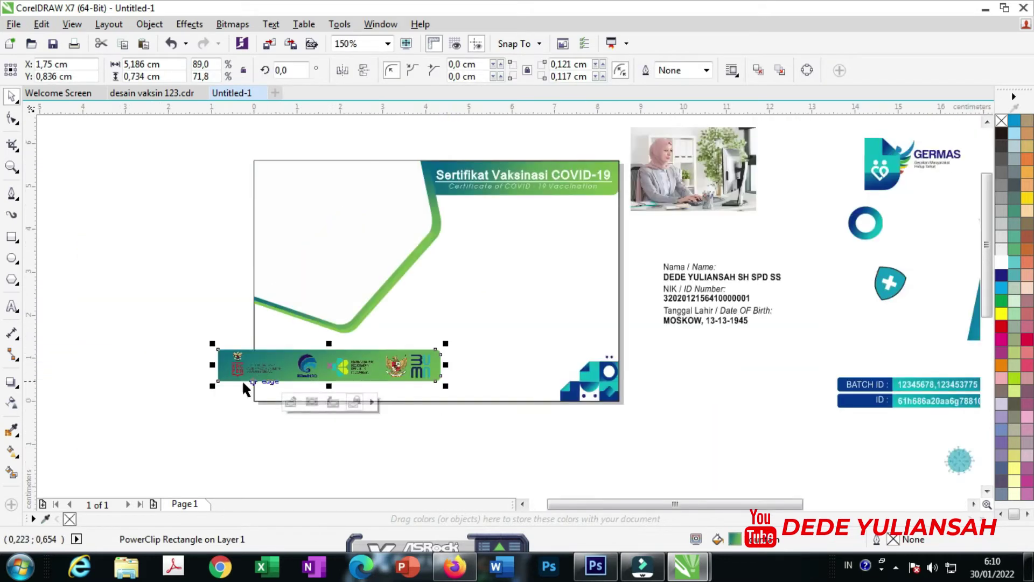
scroll(274, 353, up, 2)
scroll(266, 399, up, 4)
drag(409, 355, 357, 364)
scroll(357, 364, down, 6)
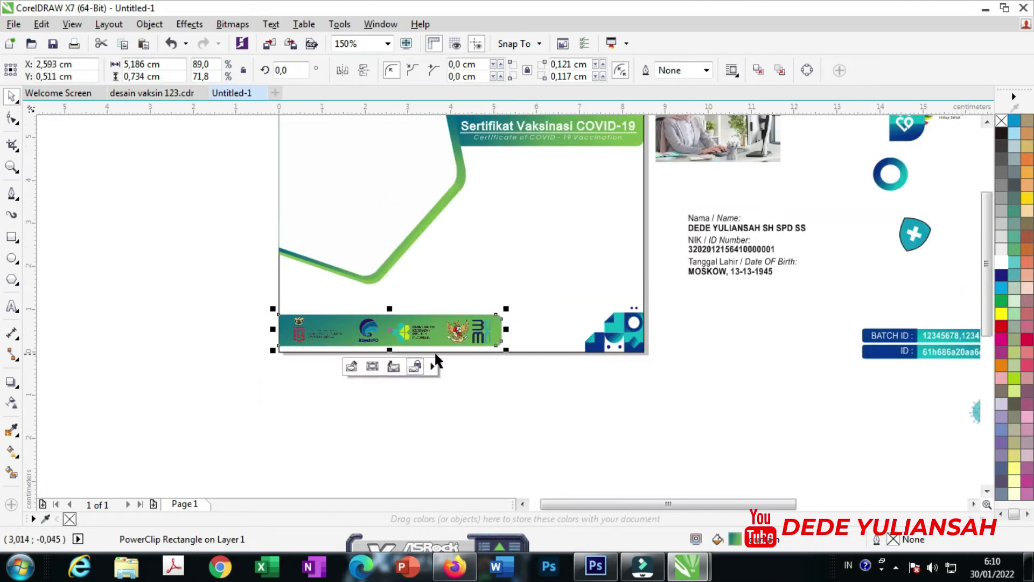
scroll(322, 369, up, 6)
drag(242, 217, 254, 250)
scroll(309, 318, down, 6)
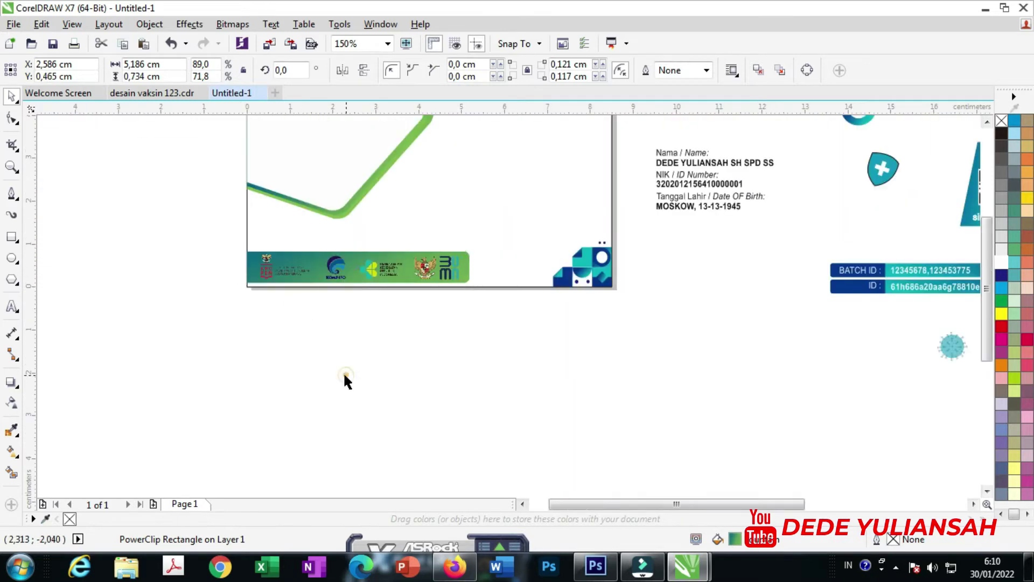
click(344, 376)
Move the BATCH ID and ID bars together onto the card, just above the logo strip and slightly in from the left edge
scroll(397, 355, down, 2)
scroll(667, 333, up, 2)
drag(636, 331, 324, 289)
scroll(663, 323, down, 2)
scroll(300, 296, up, 6)
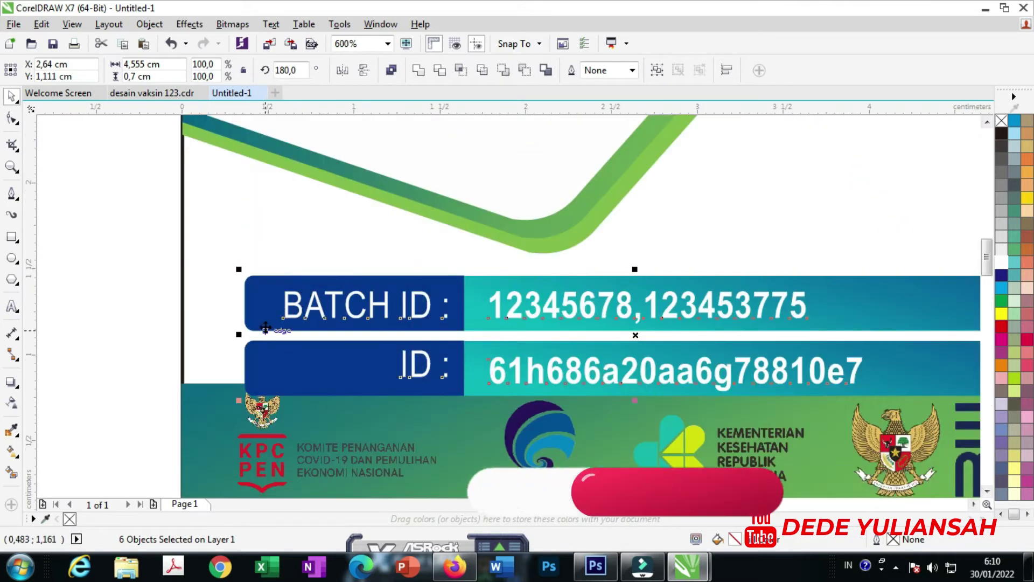
scroll(265, 327, up, 2)
drag(265, 327, 189, 281)
scroll(329, 270, down, 4)
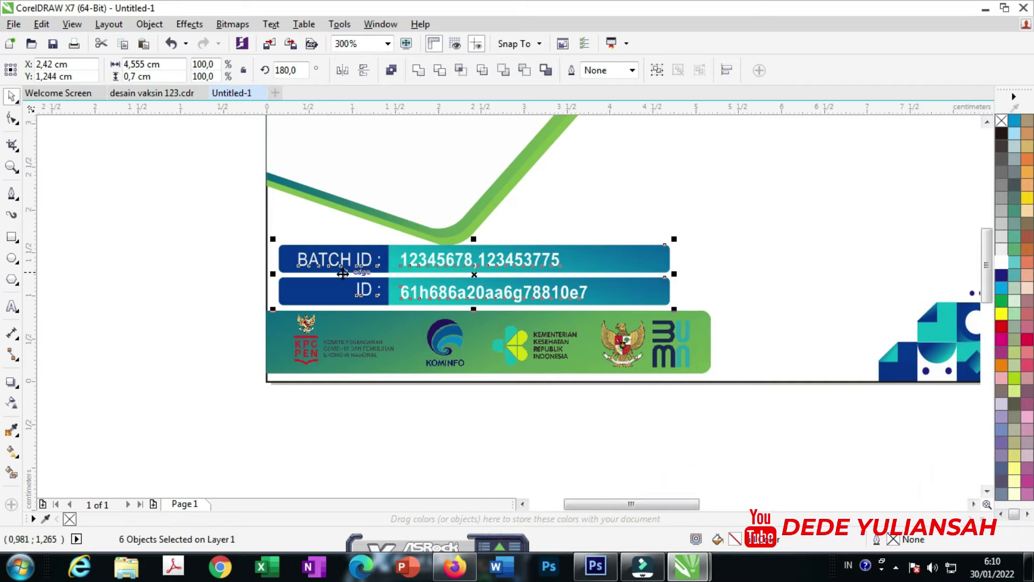
scroll(345, 268, up, 4)
drag(298, 250, 290, 263)
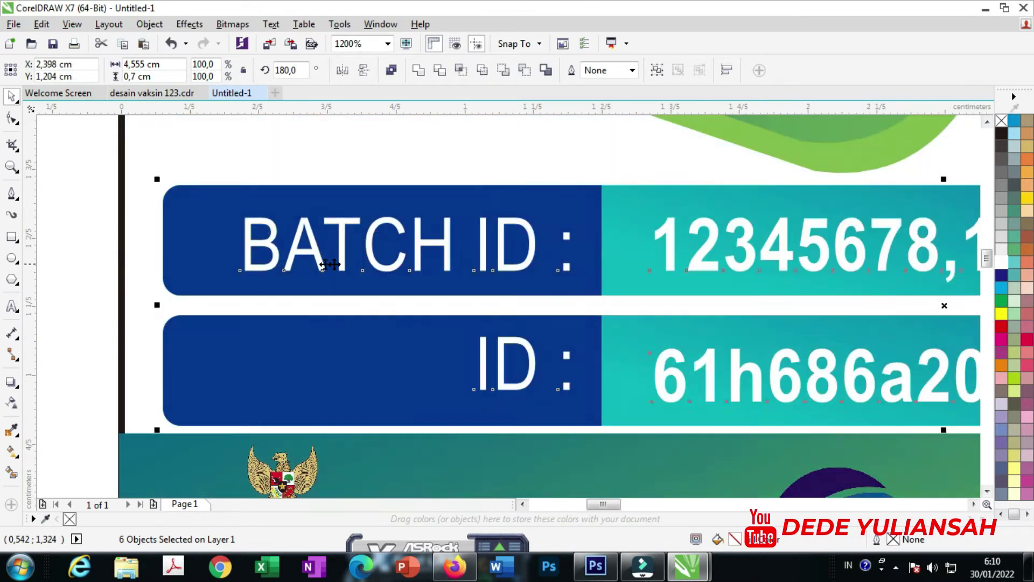
scroll(290, 264, down, 4)
click(174, 300)
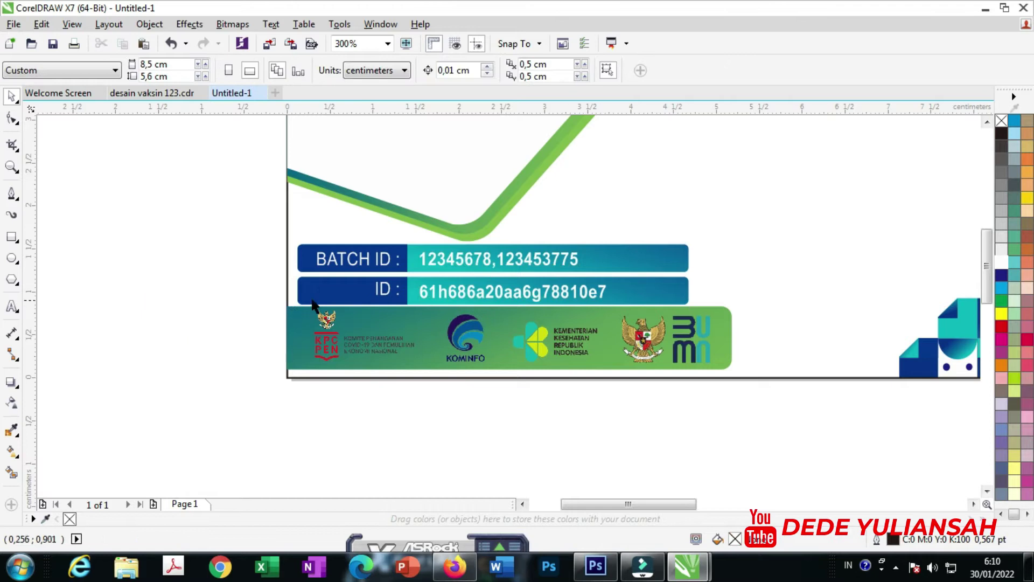
Nudge the BATCH ID and ID bars together slightly upward to widen their gap above the logo strip
scroll(322, 296, up, 4)
drag(305, 323, 301, 316)
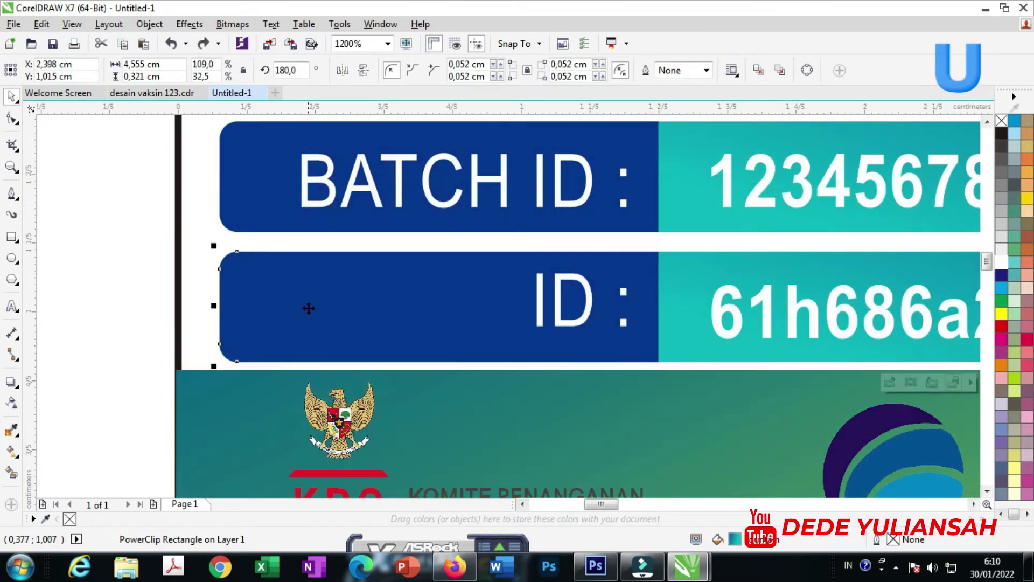
scroll(301, 296, down, 4)
drag(242, 254, 700, 329)
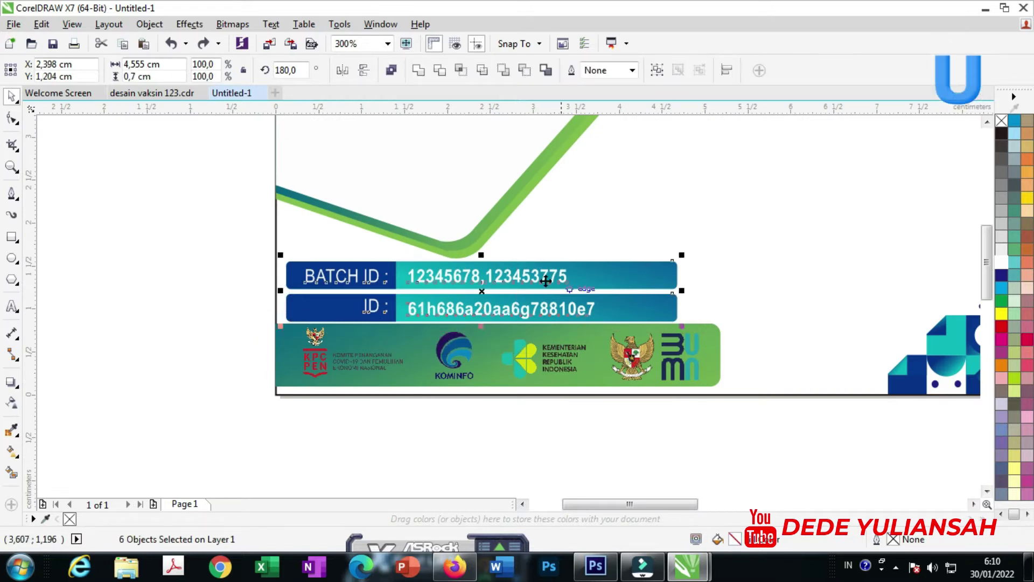
scroll(469, 275, up, 4)
scroll(470, 275, up, 2)
drag(464, 277, 464, 271)
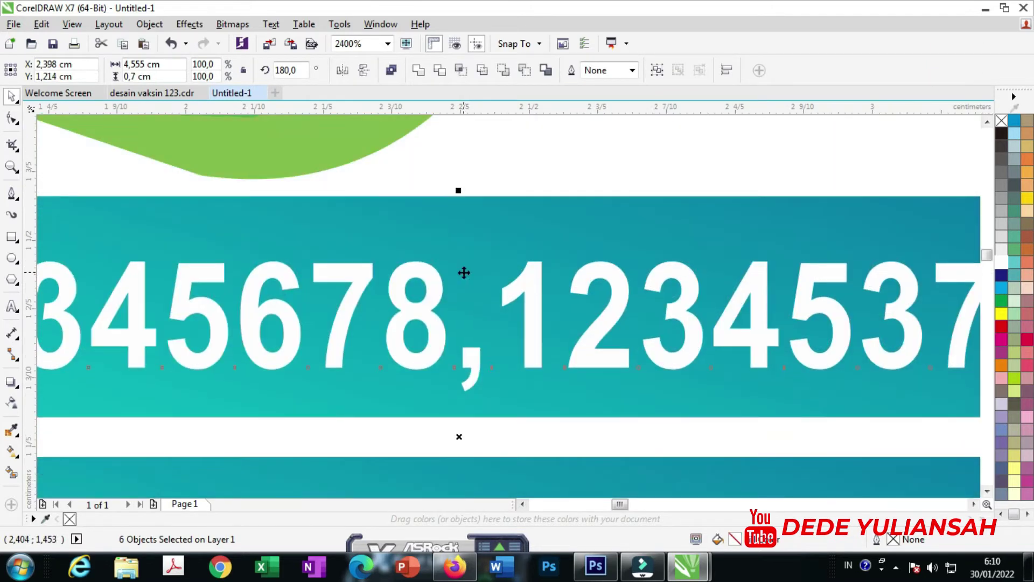
scroll(464, 271, down, 6)
click(143, 241)
Move the name, ID number and date-of-birth text block onto the card, below the title banner and beside the green border
scroll(233, 325, down, 2)
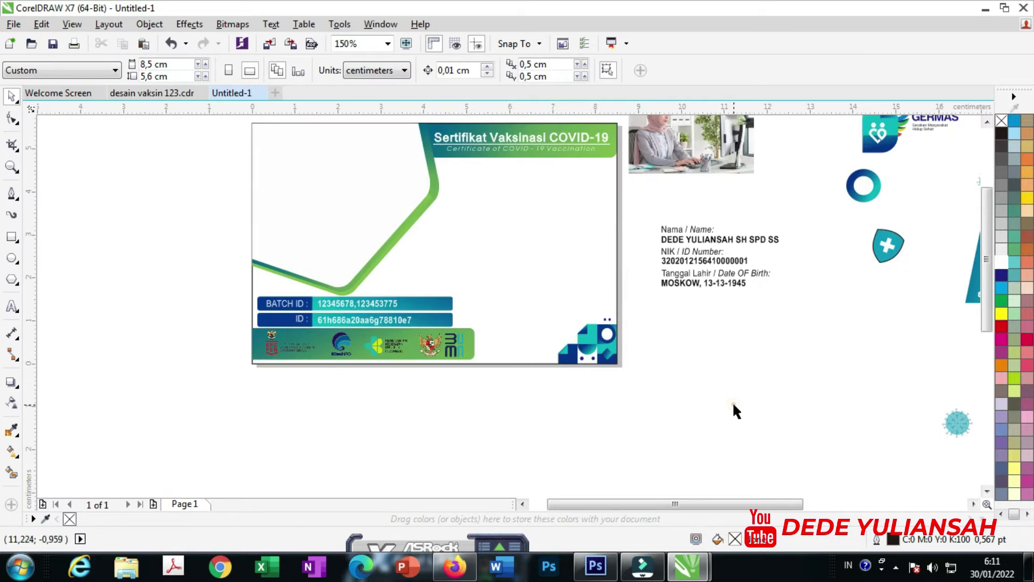
scroll(627, 394, down, 2)
scroll(563, 286, up, 2)
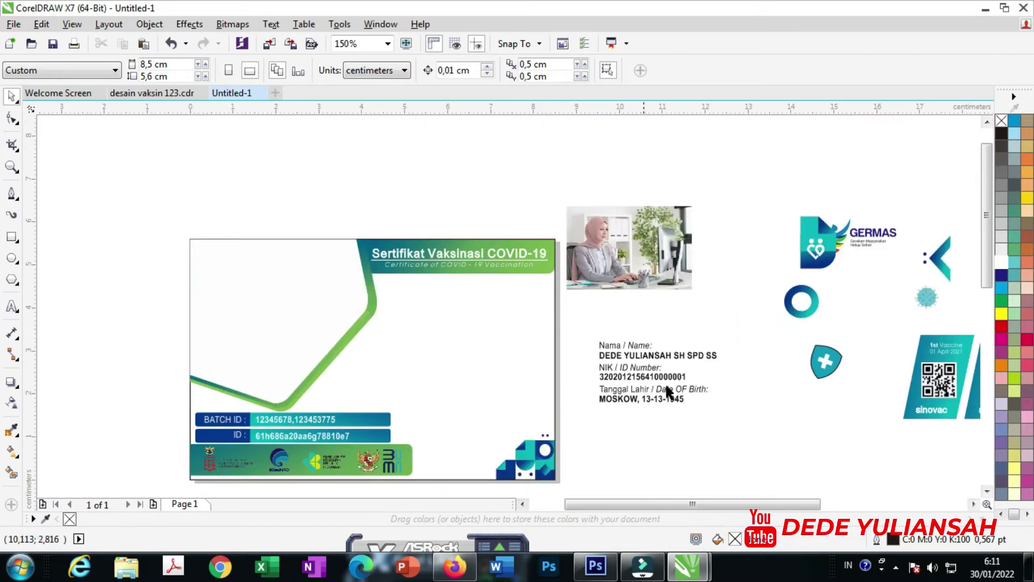
drag(587, 326, 723, 408)
drag(614, 353, 278, 291)
scroll(395, 271, up, 1)
scroll(472, 321, up, 1)
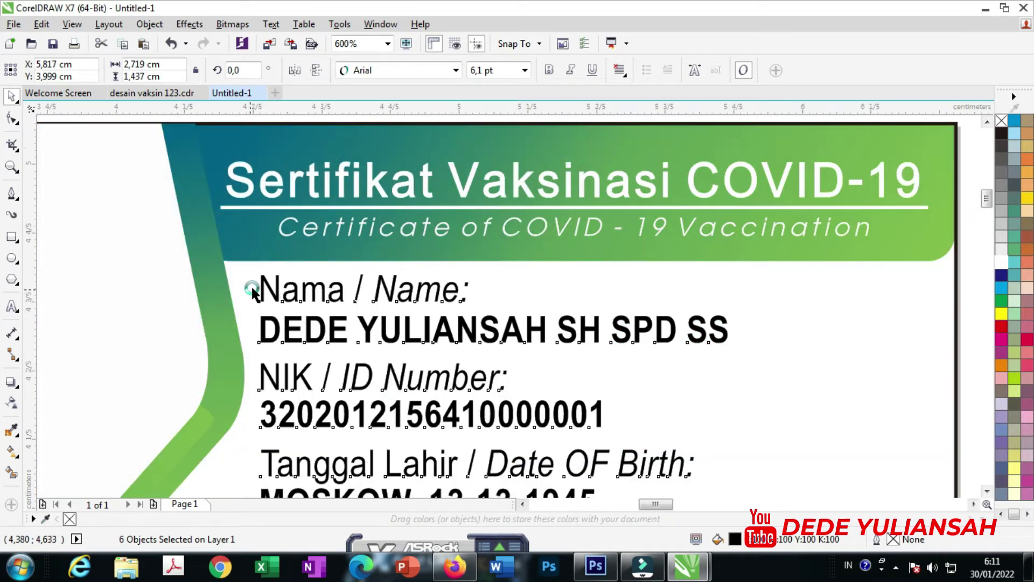
scroll(254, 291, up, 1)
scroll(285, 282, down, 2)
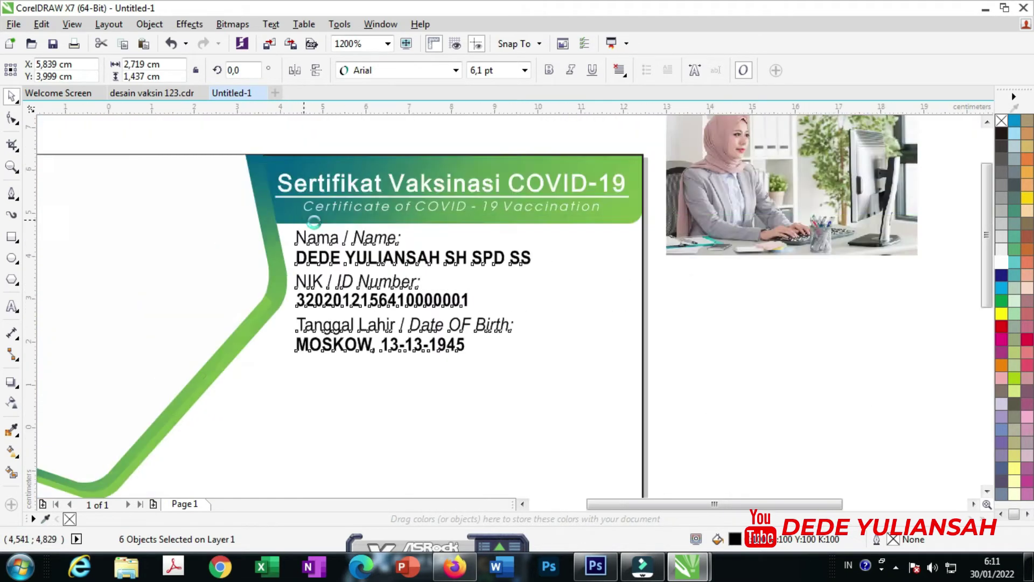
scroll(539, 331, down, 1)
key(Escape)
Move the blue arrow ornament with two dots to the card's right edge, just below the title banner
scroll(421, 377, down, 1)
drag(642, 296, 479, 258)
scroll(443, 311, up, 3)
scroll(474, 281, up, 1)
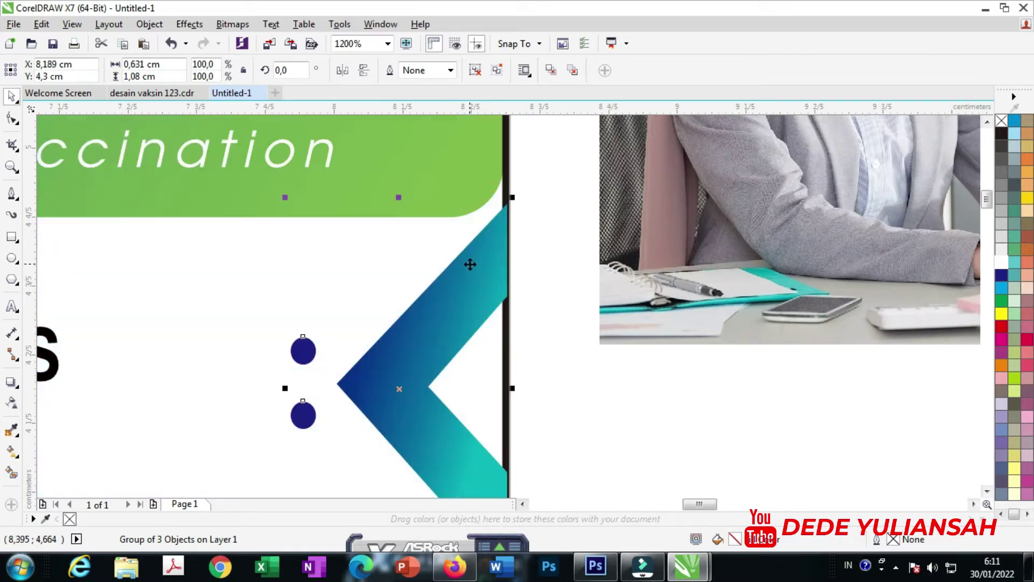
scroll(471, 264, down, 2)
scroll(466, 266, up, 2)
PowerClip the arrow ornament inside the card's background rectangle and clear the selection
right_click(465, 266)
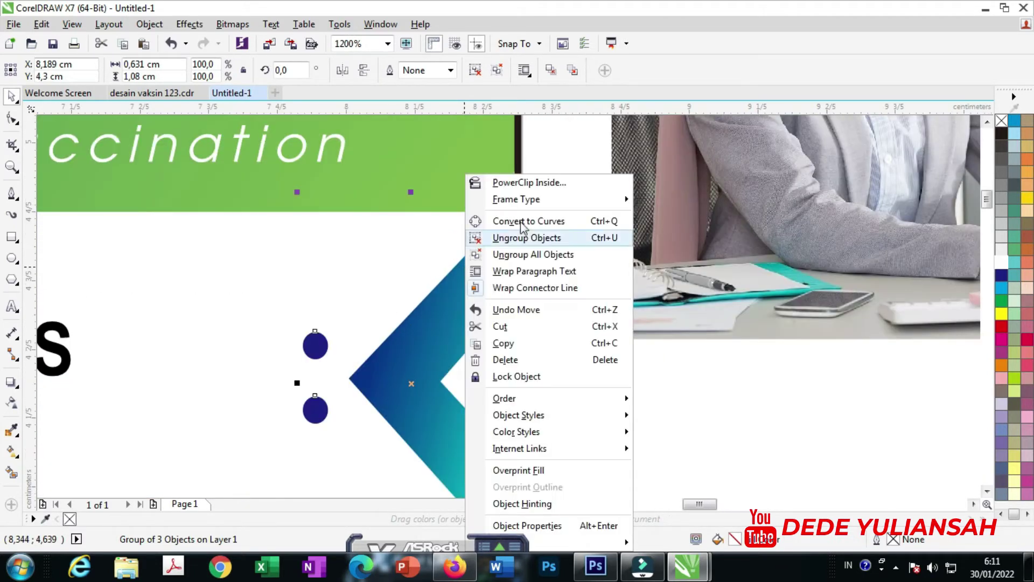
click(540, 183)
click(233, 301)
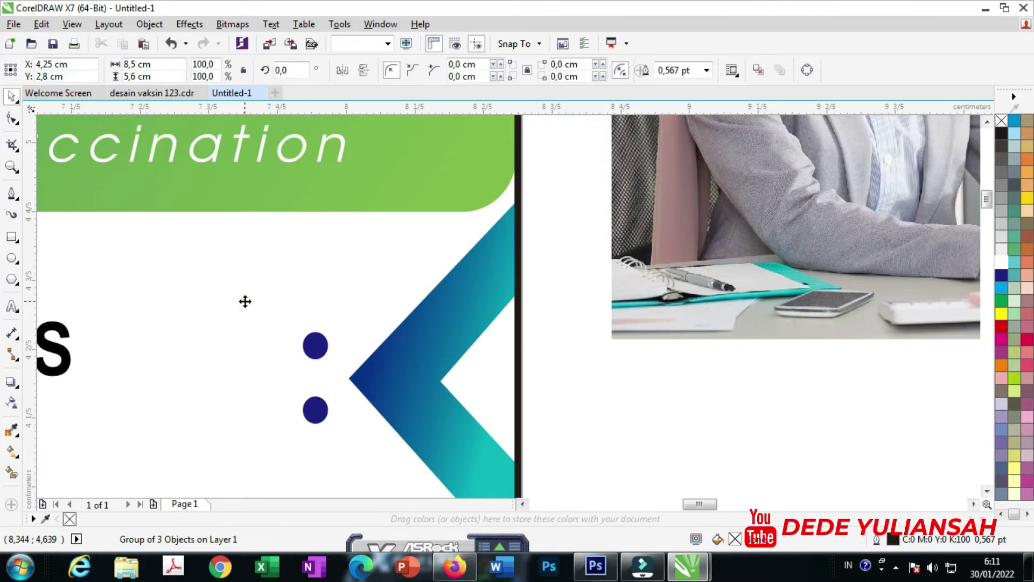
scroll(425, 350, down, 3)
key(Escape)
Move both sinovac QR code panels onto the card, below the personal data text and above the corner ornament
scroll(478, 311, down, 1)
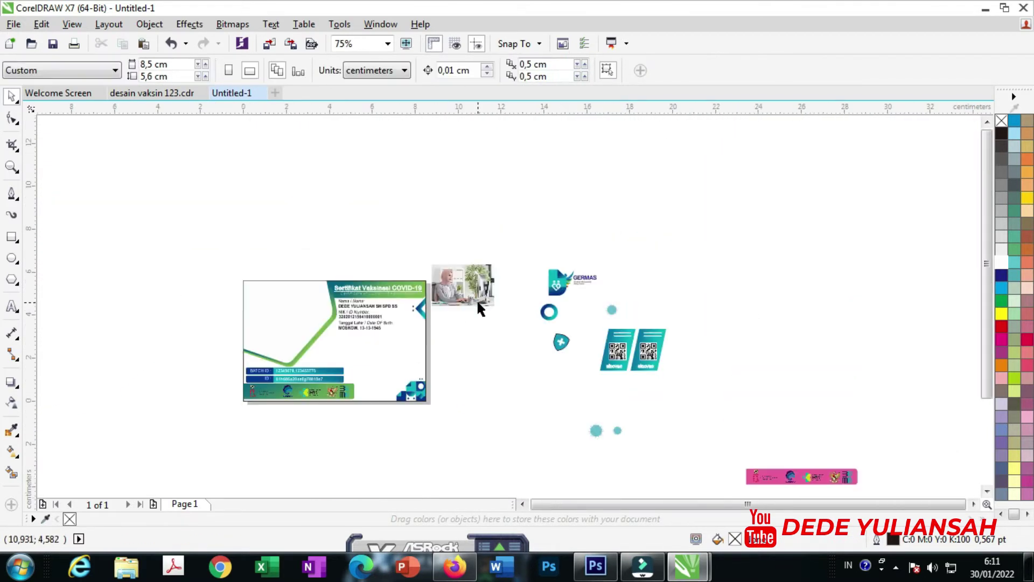
scroll(400, 362, up, 1)
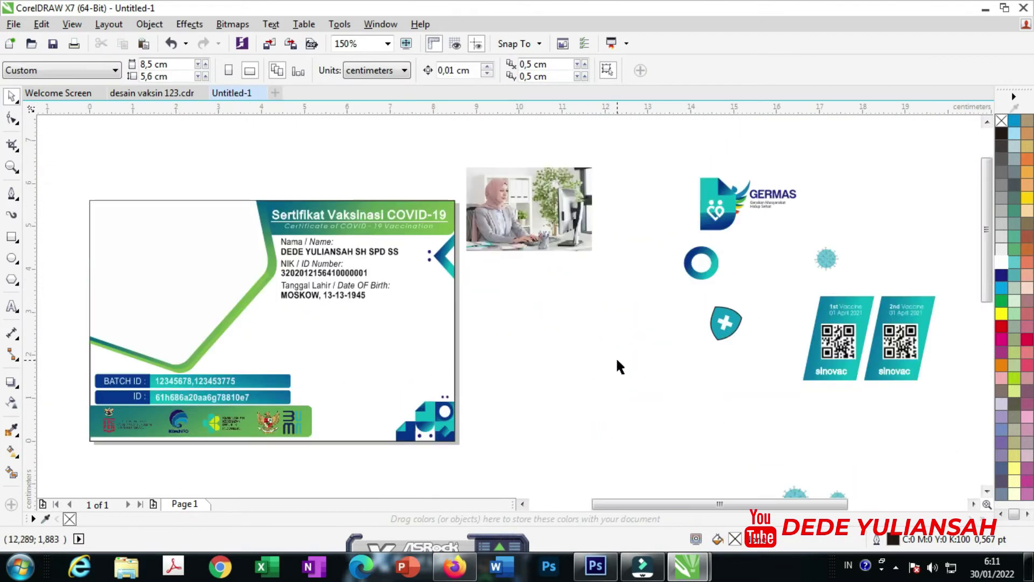
click(814, 333)
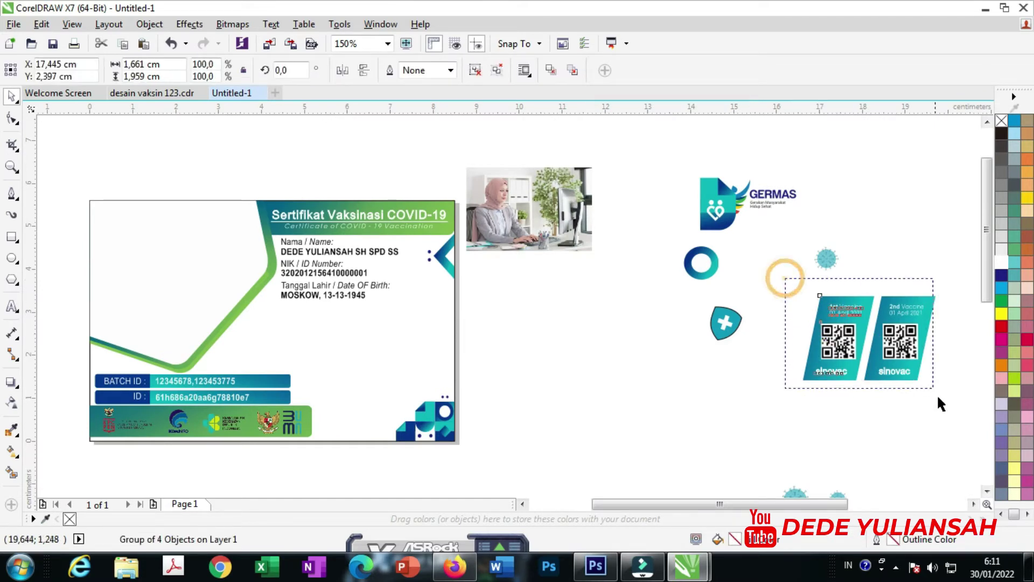
drag(935, 393, 935, 394)
drag(862, 379, 396, 365)
scroll(420, 379, up, 1)
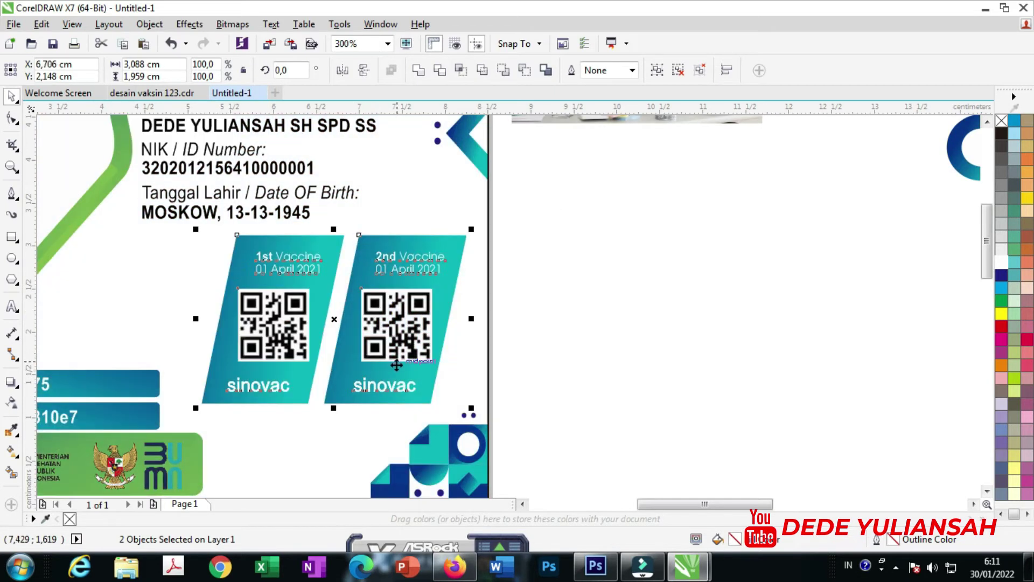
scroll(360, 397, up, 1)
scroll(367, 351, down, 2)
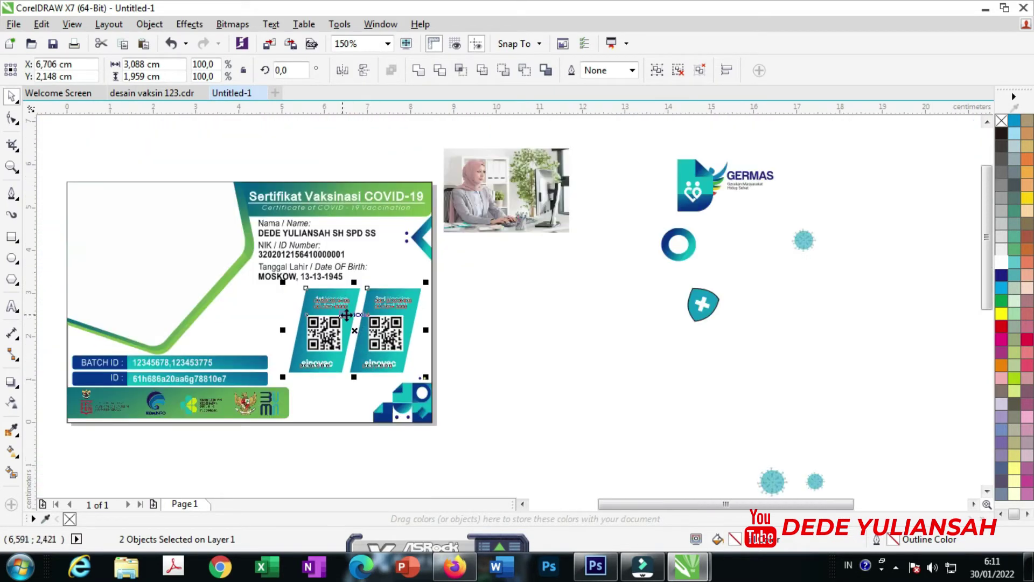
scroll(312, 346, up, 1)
drag(359, 355, 356, 366)
click(626, 367)
scroll(626, 368, down, 2)
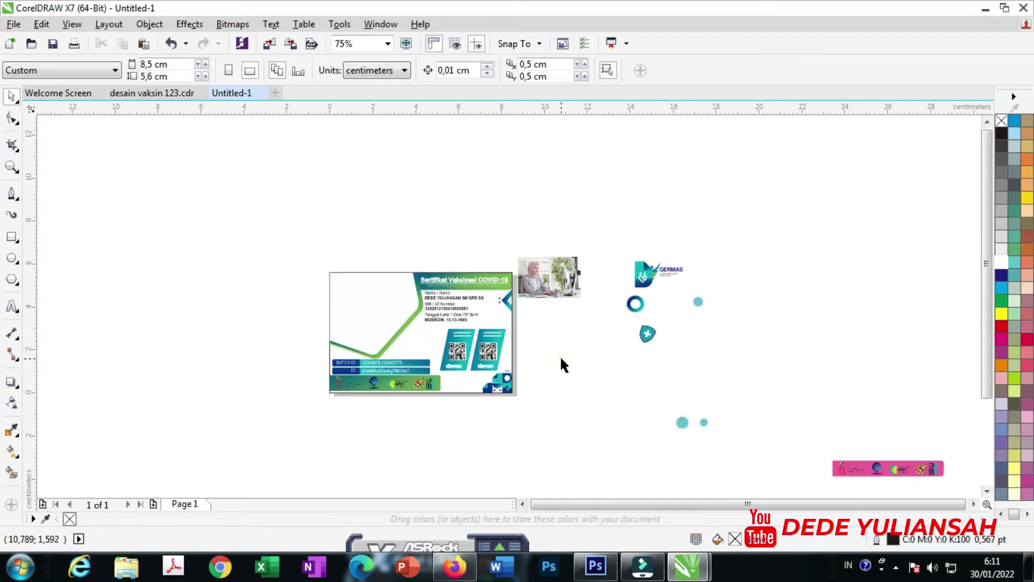
Move the GERMAS logo onto the card, between the green border and the first QR code panel
drag(653, 272, 401, 316)
scroll(402, 344, up, 3)
scroll(401, 316, down, 3)
scroll(401, 316, down, 1)
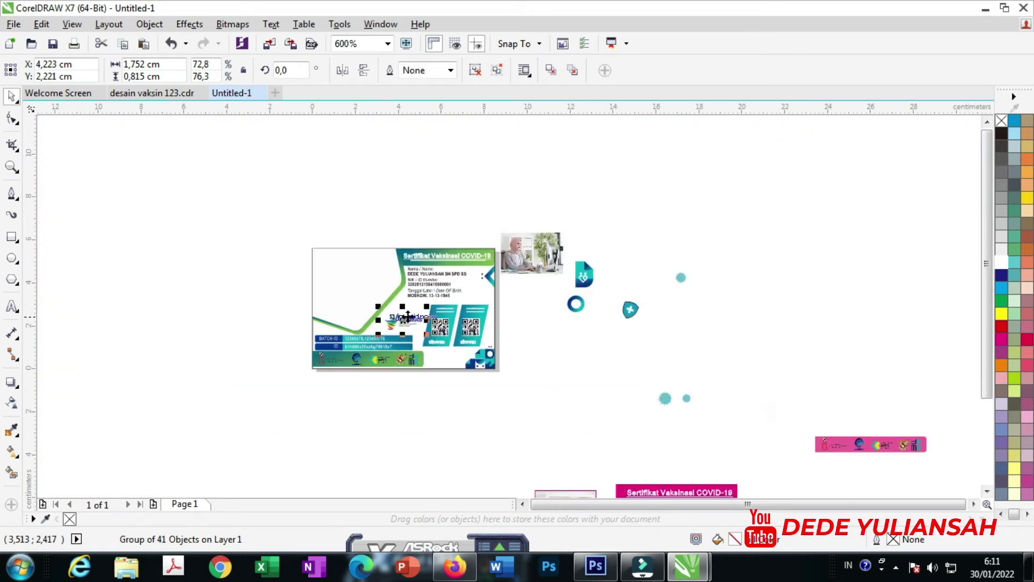
Move the blue-green heart emblem and ring group to the card's upper-left corner, with the emblem flush to the edges
click(581, 317)
drag(584, 280, 399, 251)
scroll(300, 291, up, 3)
scroll(396, 243, up, 3)
scroll(378, 253, down, 4)
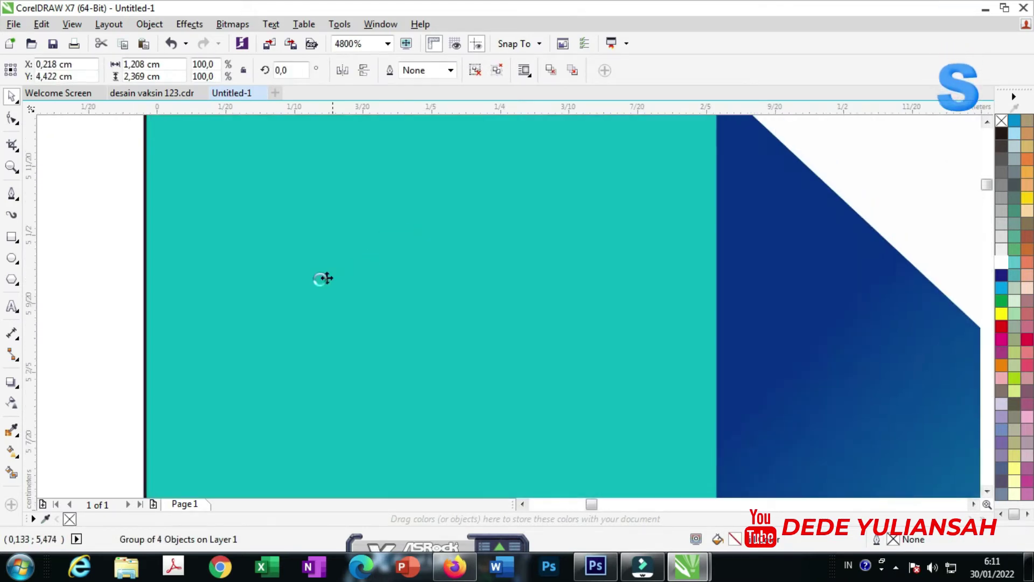
PowerClip the heart emblem and ring group inside the white green-bordered shape on the card's left side
right_click(360, 301)
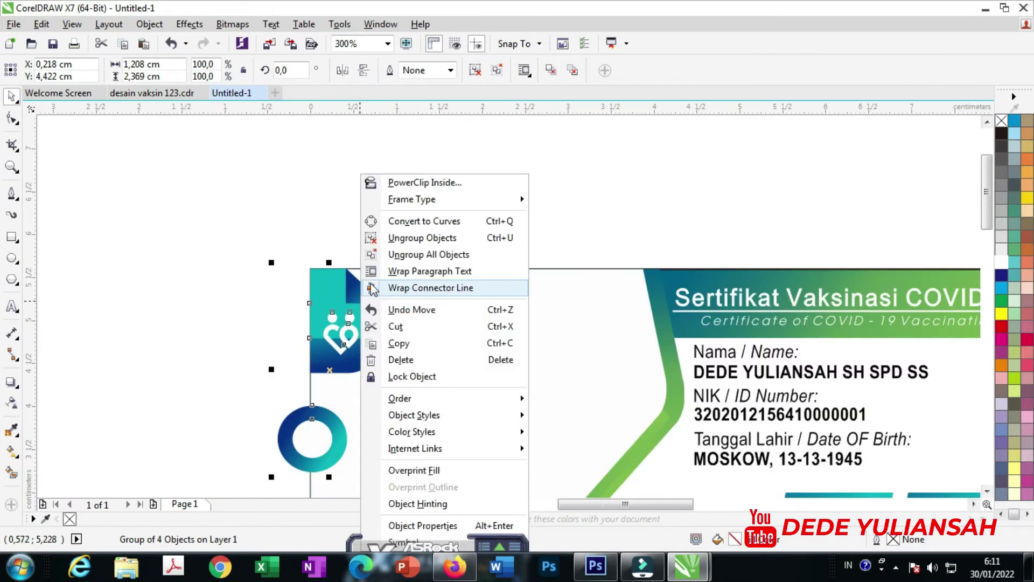
click(430, 181)
click(474, 307)
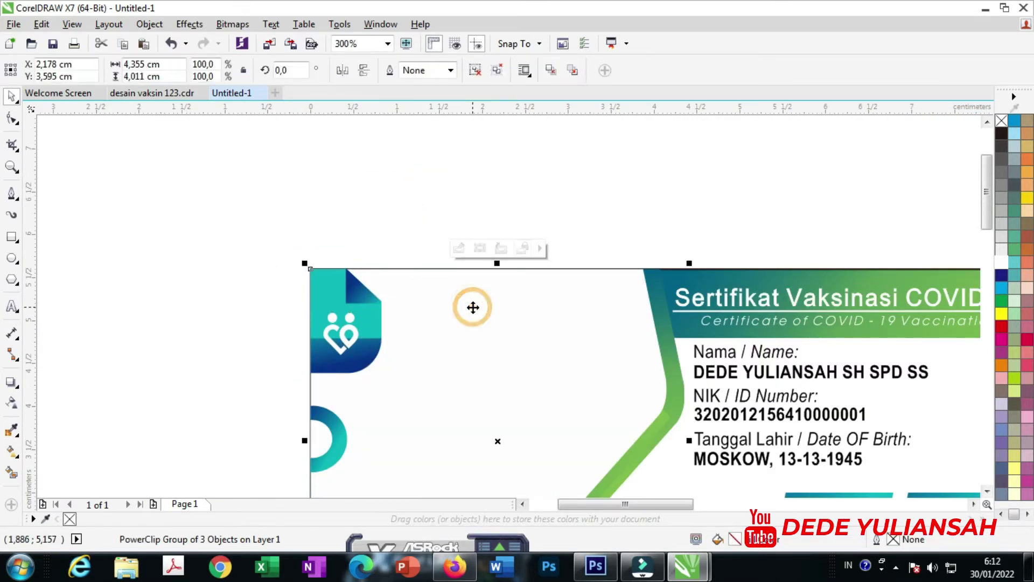
Ungroup the three-object PowerClip group that forms the white green-bordered shape on the card's left side
click(376, 205)
click(639, 361)
right_click(638, 361)
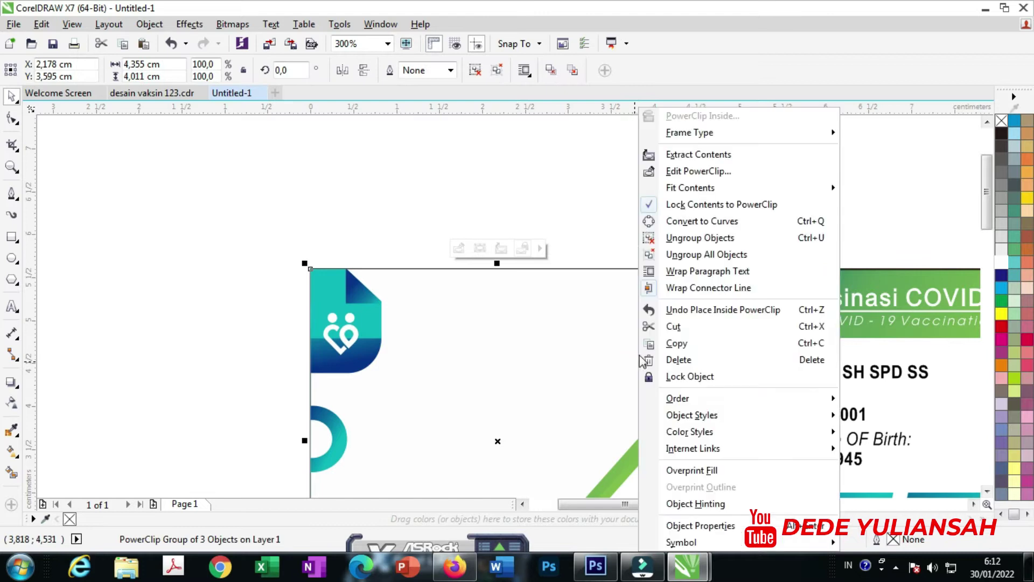
click(700, 240)
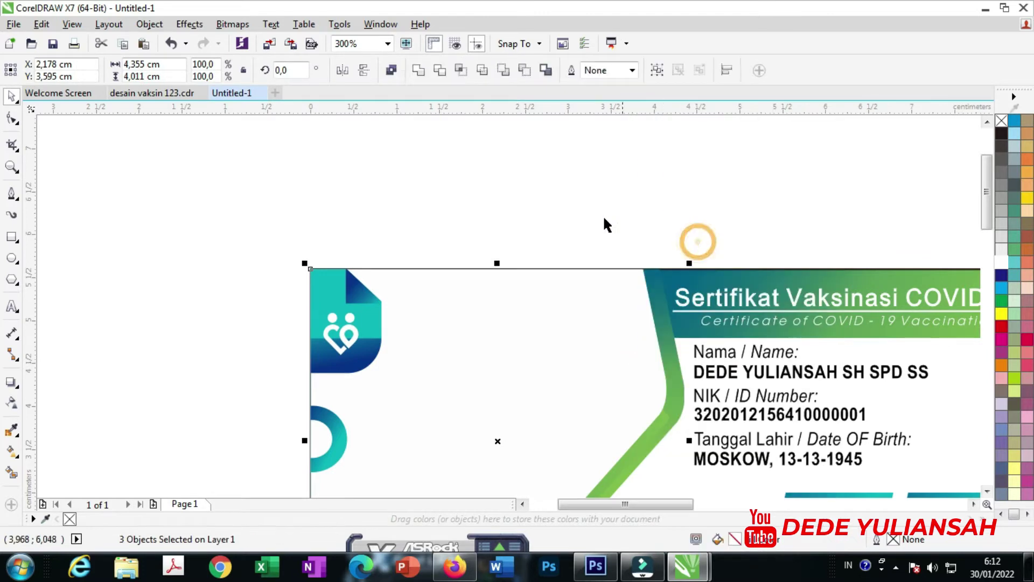
click(559, 203)
Move the blue shield with the white cross onto the lower-left end of the green border, above the BATCH ID bar
scroll(333, 217, down, 4)
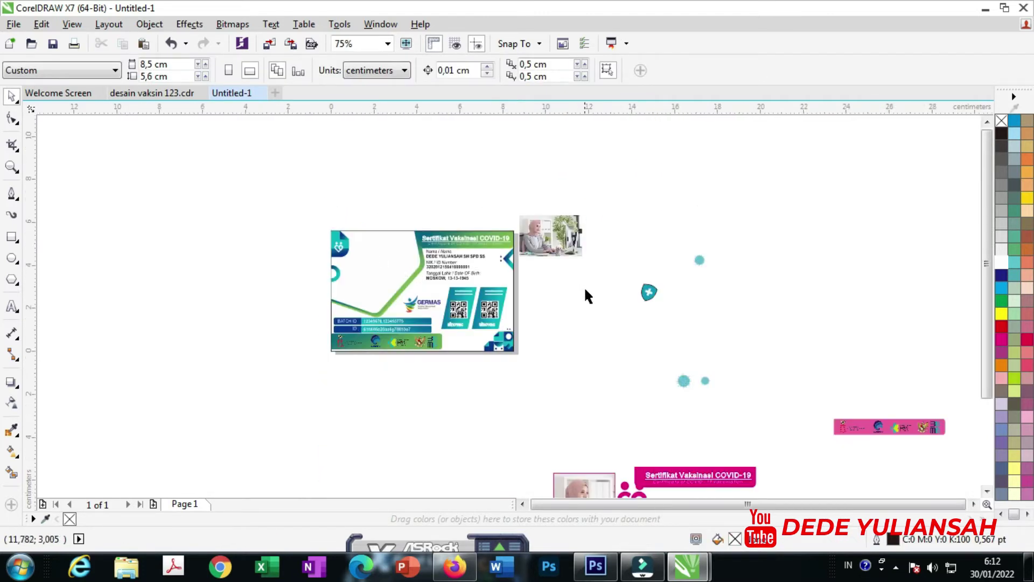
click(646, 292)
drag(647, 292, 345, 306)
scroll(345, 306, up, 4)
scroll(346, 303, down, 1)
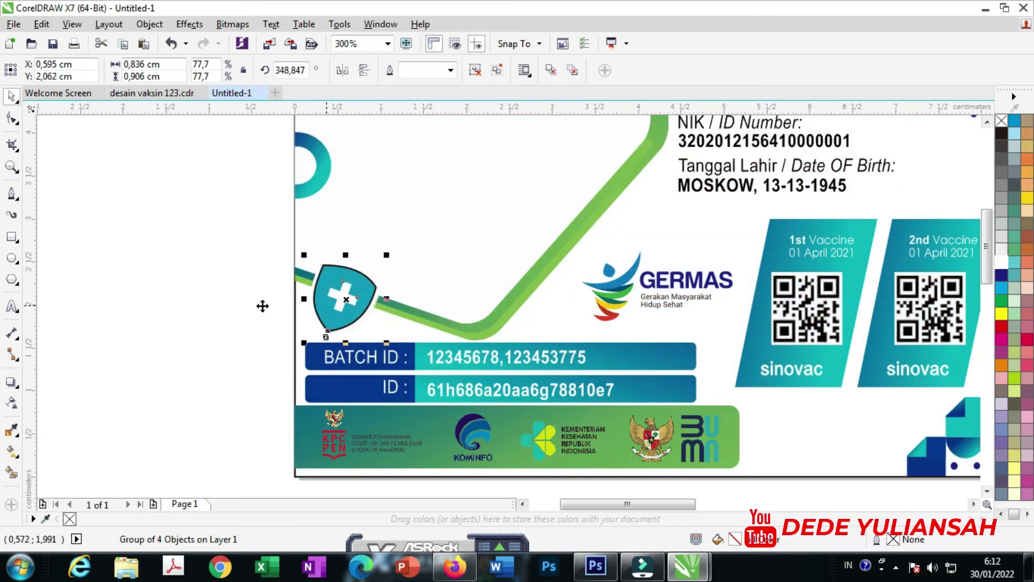
click(180, 302)
Move the lower pair of virus icons onto the card, between the green logo strip and the corner ornament
scroll(180, 302, down, 2)
scroll(437, 295, up, 4)
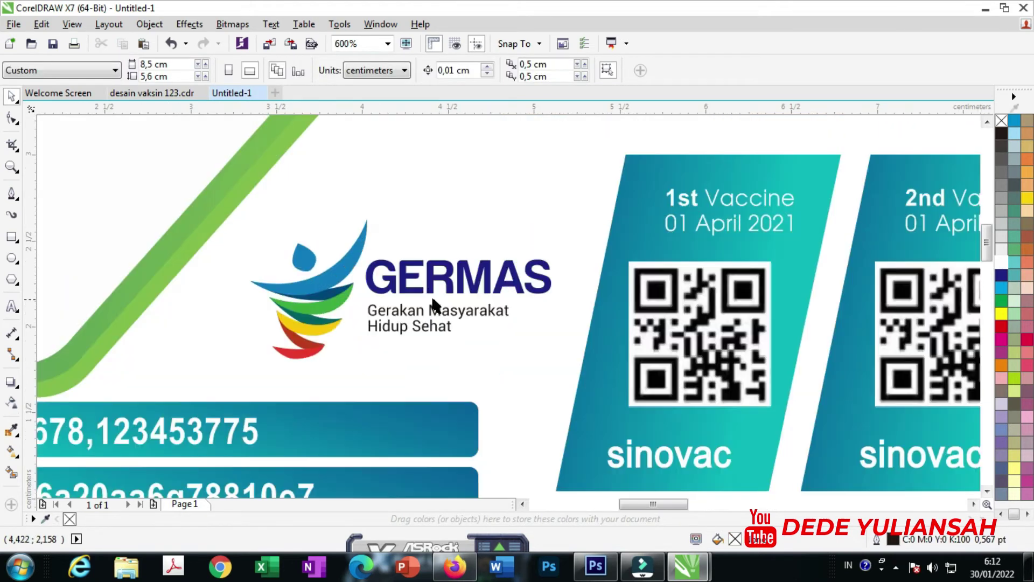
click(432, 307)
scroll(397, 294, down, 4)
click(616, 311)
drag(786, 358, 1008, 469)
drag(814, 436, 289, 358)
scroll(356, 351, up, 4)
scroll(289, 358, down, 6)
Move the remaining virus icon onto the card, beside the date-of-birth text and above the QR code panels
click(519, 352)
drag(568, 293, 359, 311)
scroll(357, 316, up, 3)
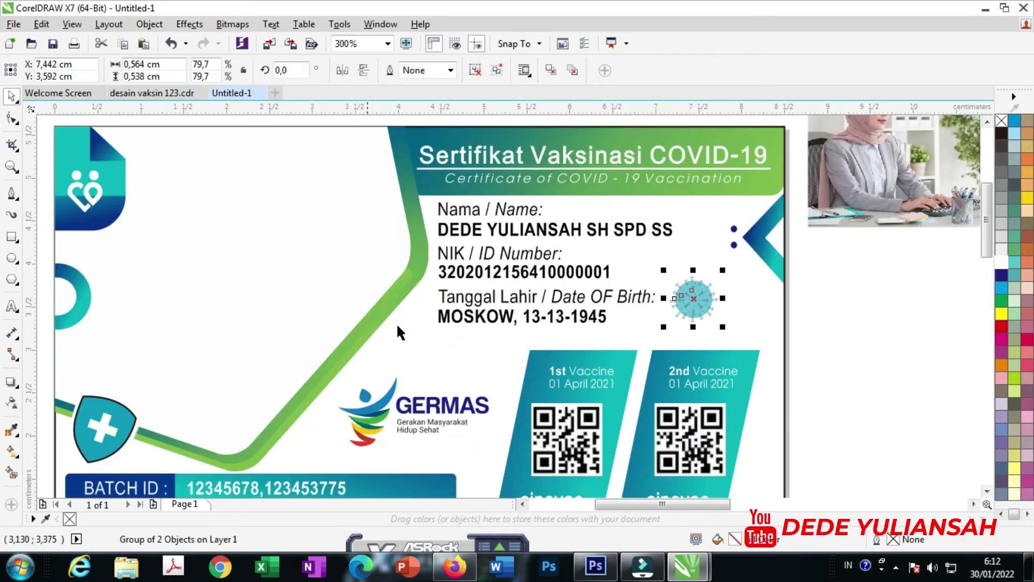
Move the photo of the woman to the left of the card and PowerClip it inside the white green-bordered shape
scroll(457, 335, down, 2)
drag(742, 219, 169, 300)
right_click(143, 315)
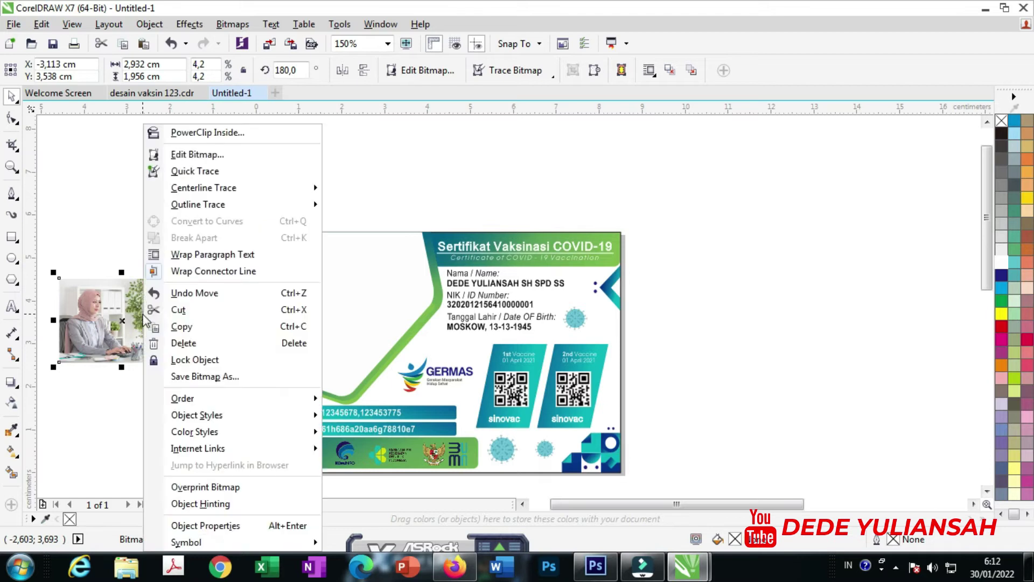
click(224, 134)
click(358, 306)
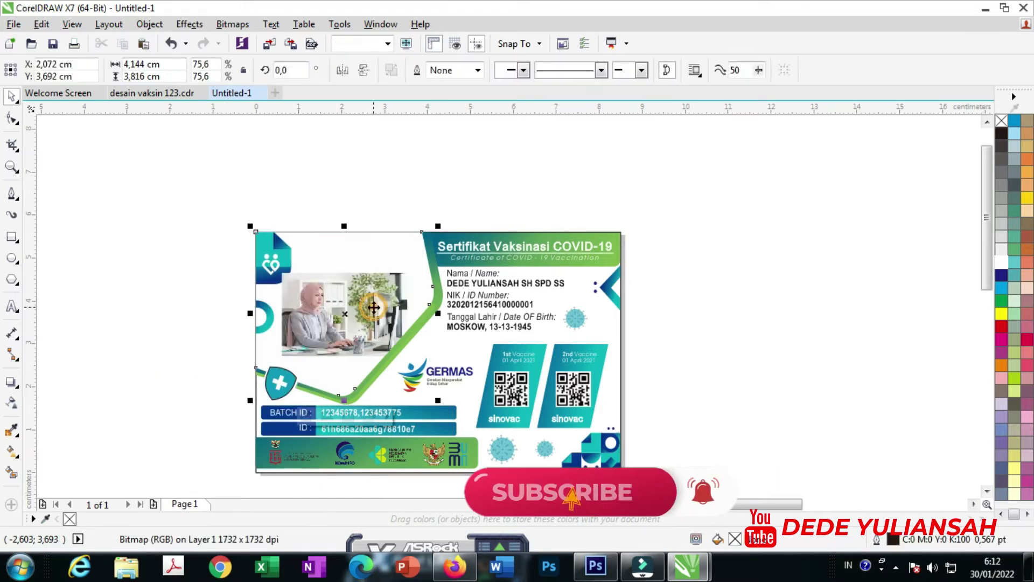
scroll(314, 422, up, 2)
scroll(259, 464, down, 2)
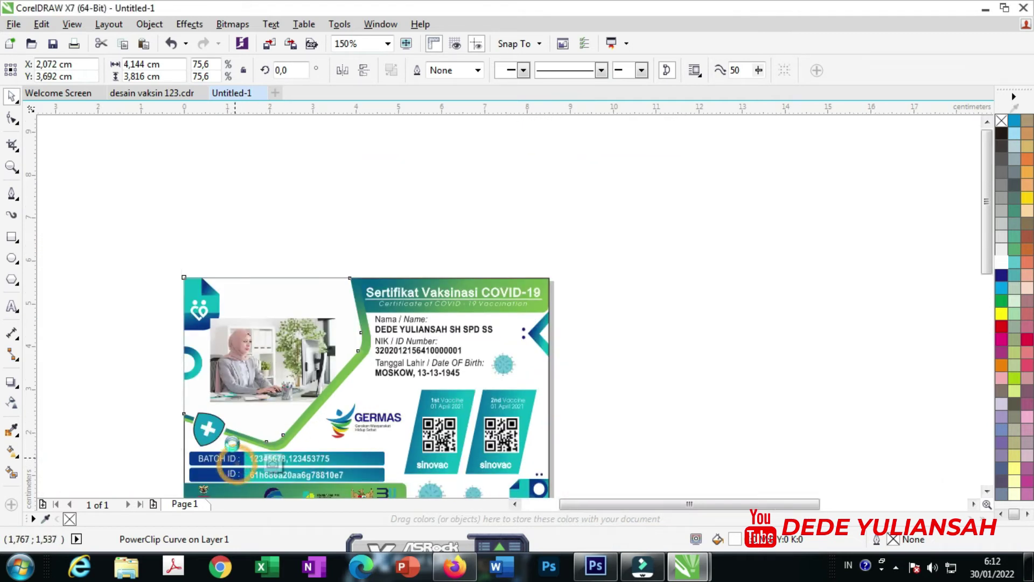
Edit the PowerClip contents and enlarge the photo to about 5.74 × 3.83 cm so it covers the whole shape
click(233, 462)
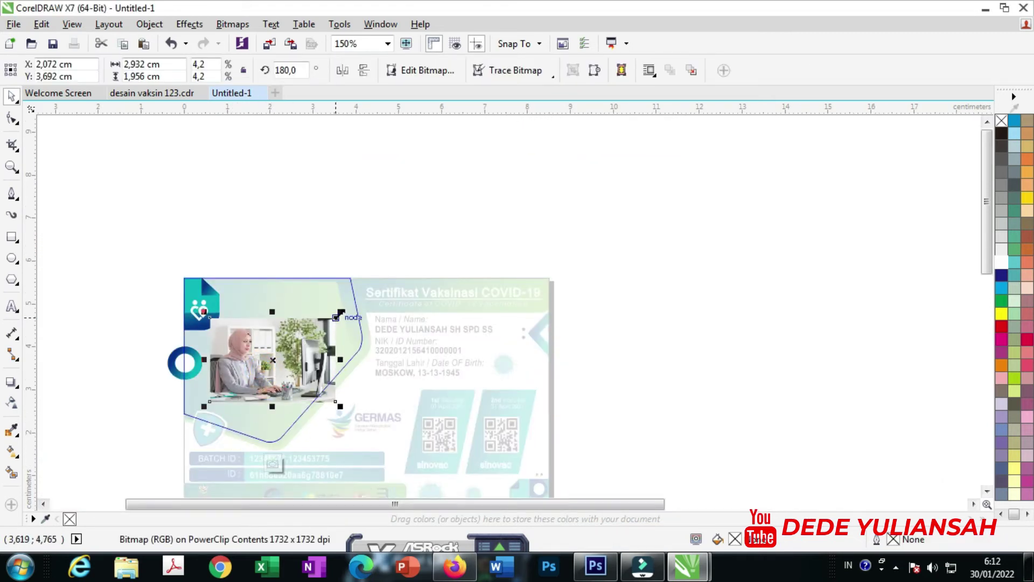
drag(339, 313, 404, 273)
drag(259, 328, 269, 327)
drag(409, 447, 413, 446)
Bring the heart emblem and ring group in front of the photo within the PowerClip contents
click(138, 294)
drag(90, 251, 294, 441)
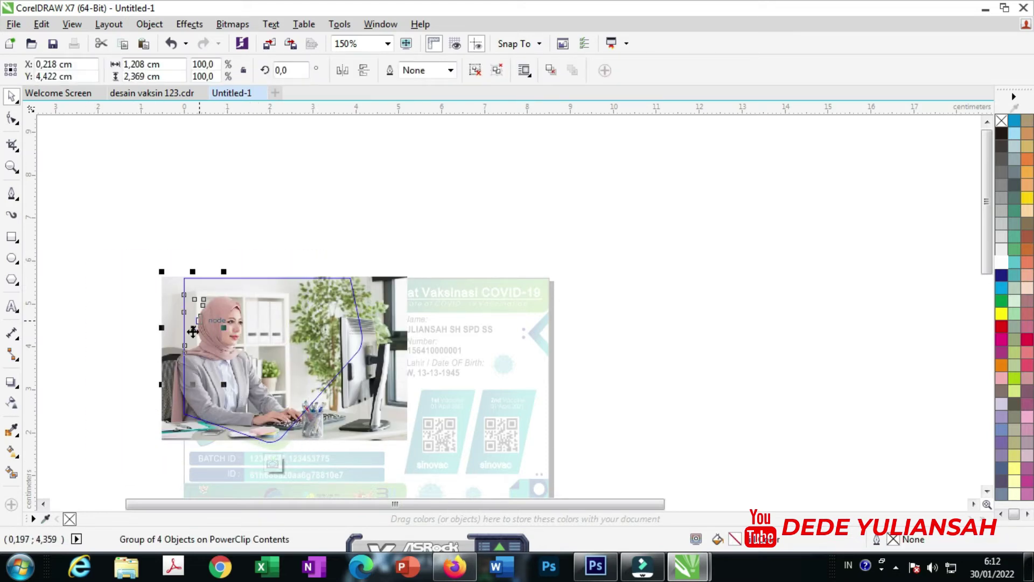
key(shift+Page_Up)
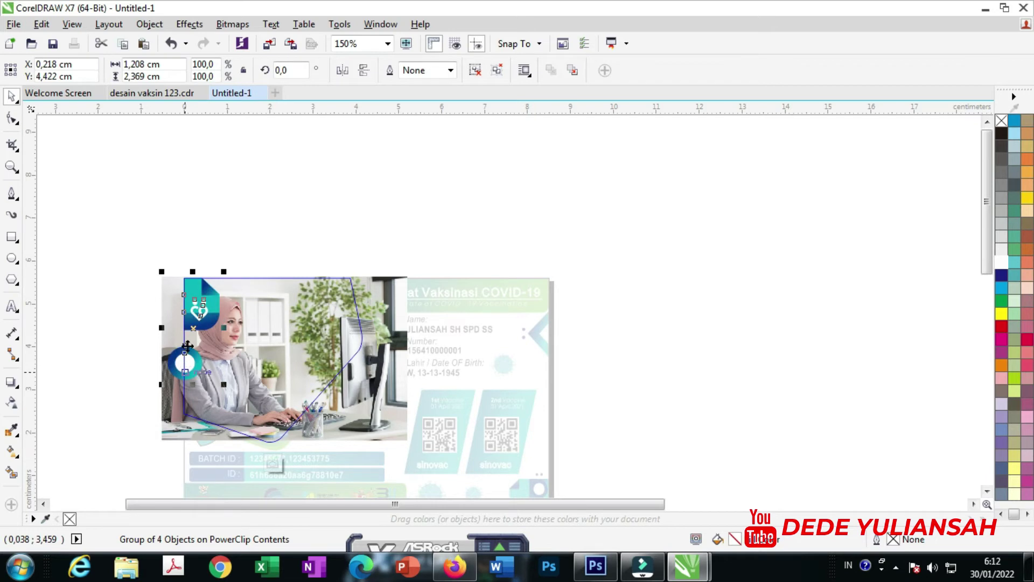
click(274, 239)
Shift the photo slightly right so the woman's face clears the heart emblem, and finish editing the PowerClip
click(247, 357)
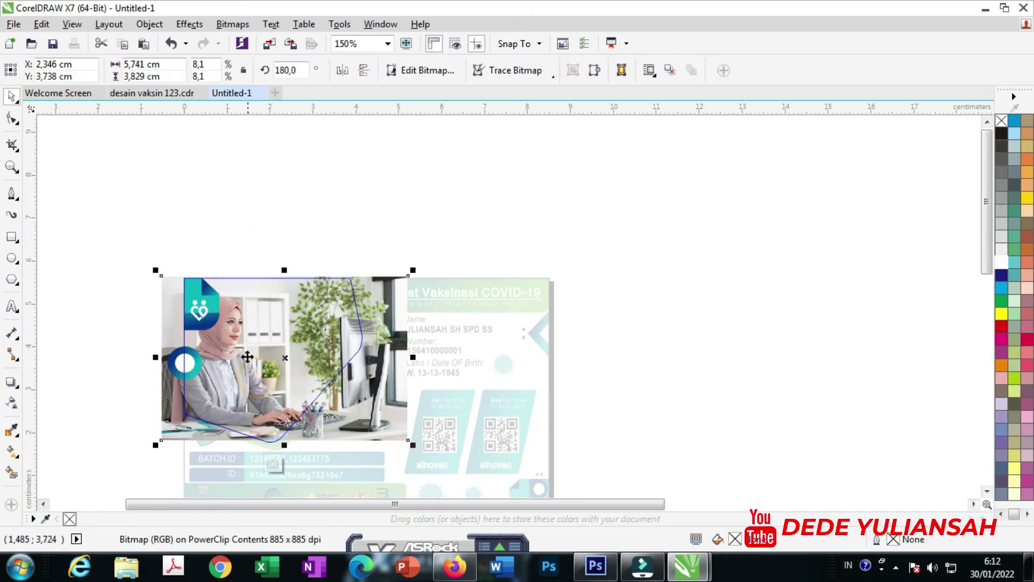
scroll(248, 357, up, 2)
drag(248, 357, 283, 361)
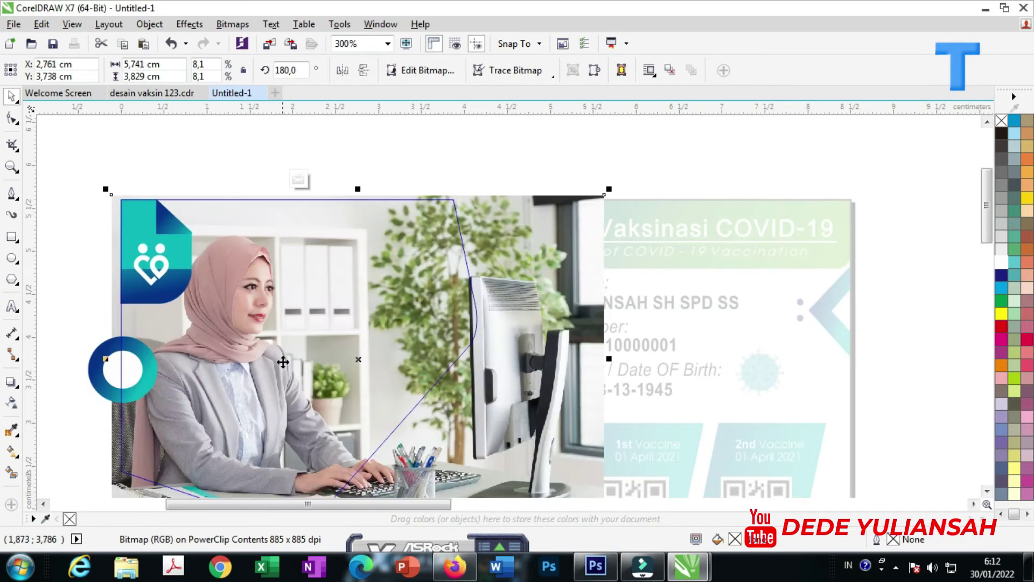
scroll(276, 353, down, 2)
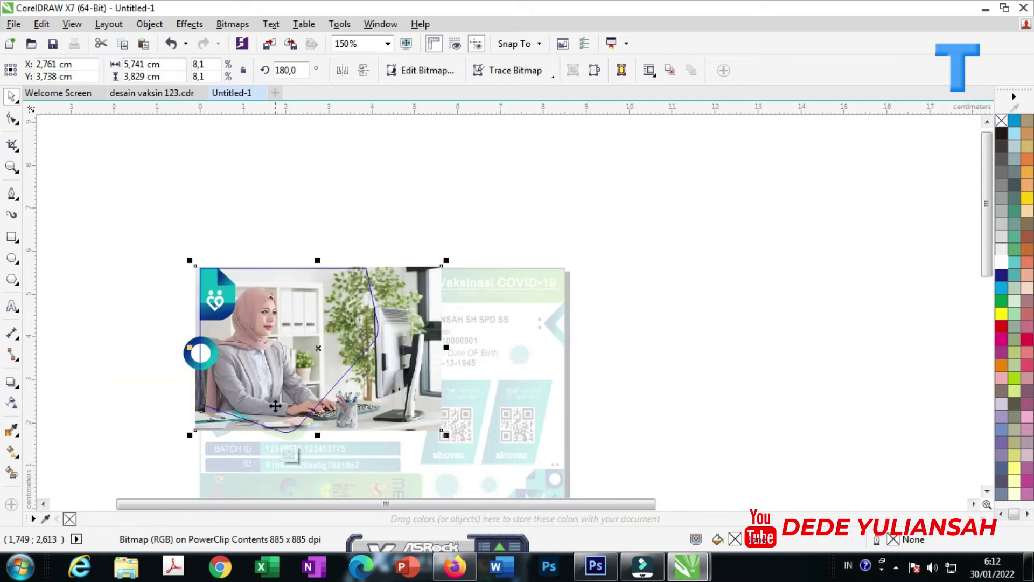
click(289, 455)
click(128, 271)
scroll(278, 245, down, 2)
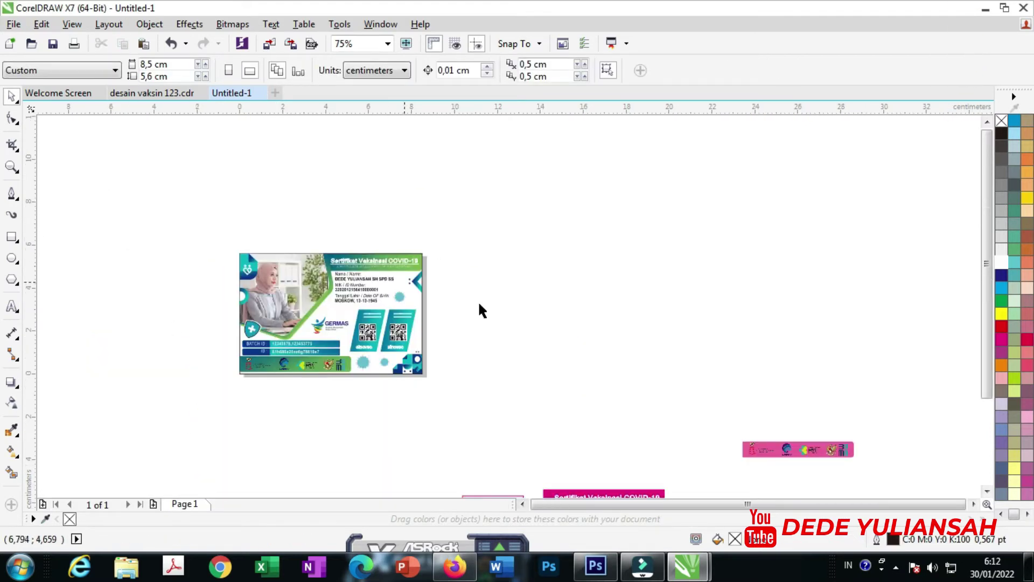
scroll(268, 294, up, 2)
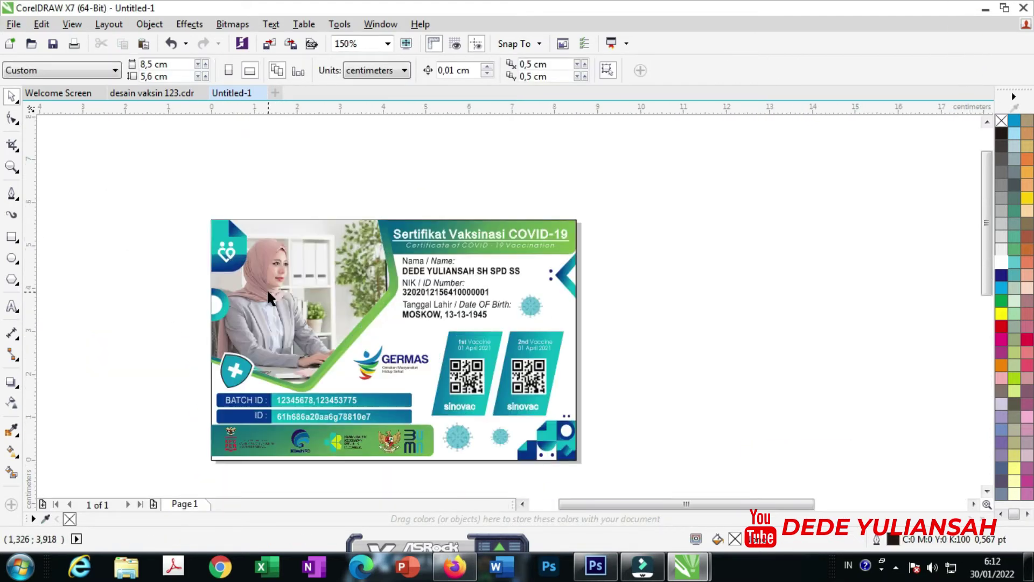
click(12, 168)
drag(192, 203, 596, 479)
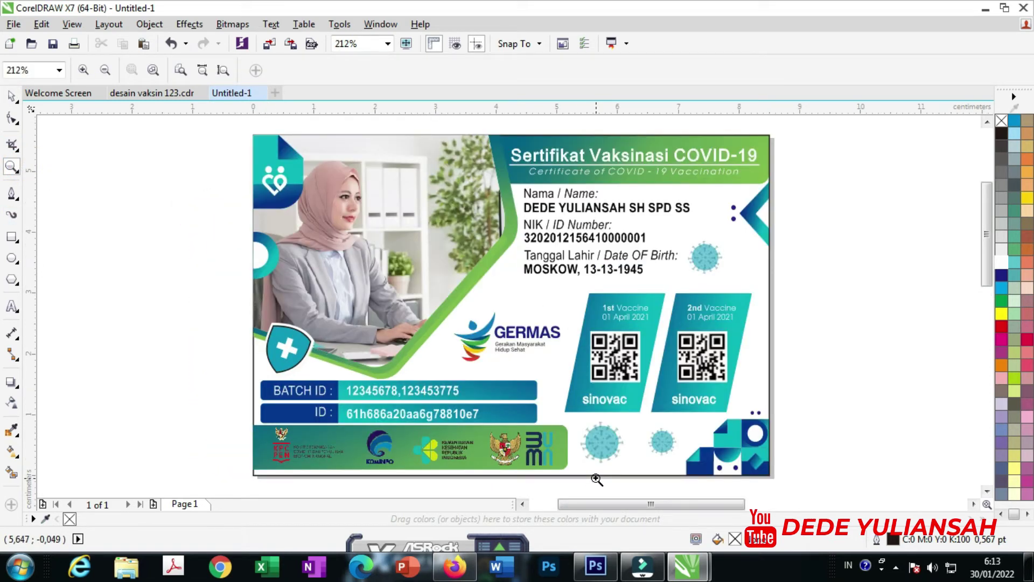
scroll(217, 341, down, 4)
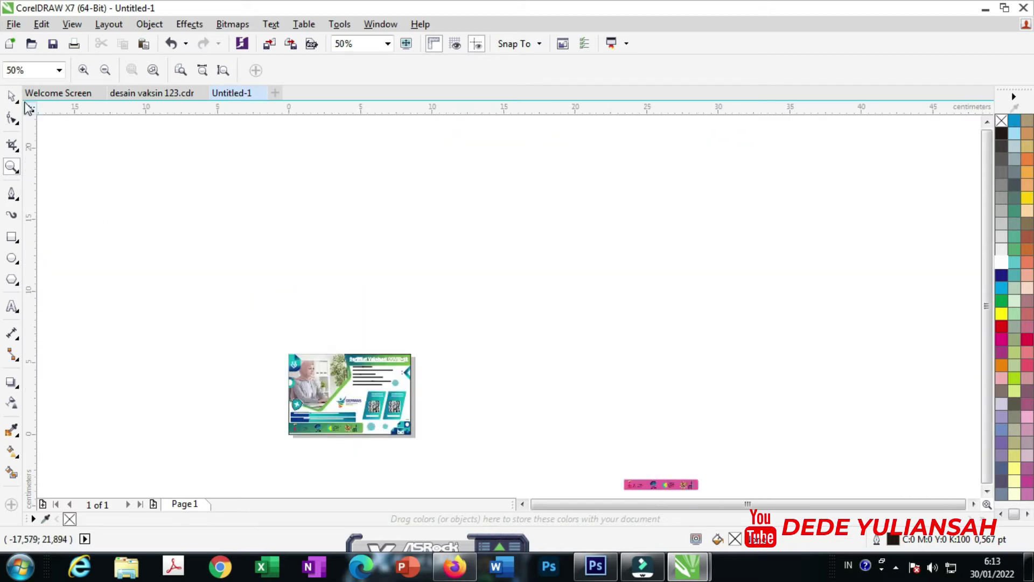
click(12, 96)
drag(212, 336, 465, 451)
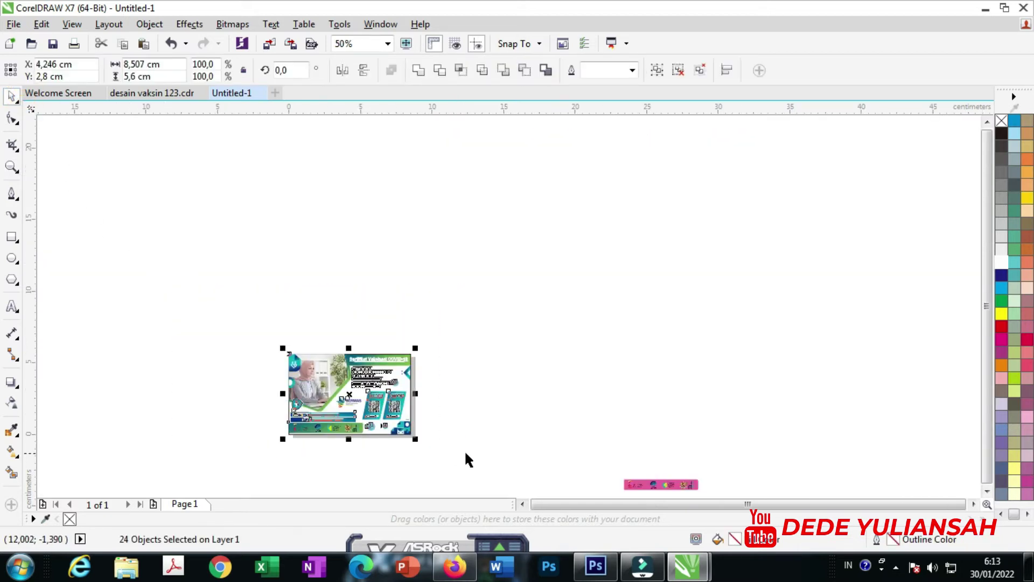
click(451, 376)
scroll(451, 376, down, 2)
drag(552, 487, 613, 471)
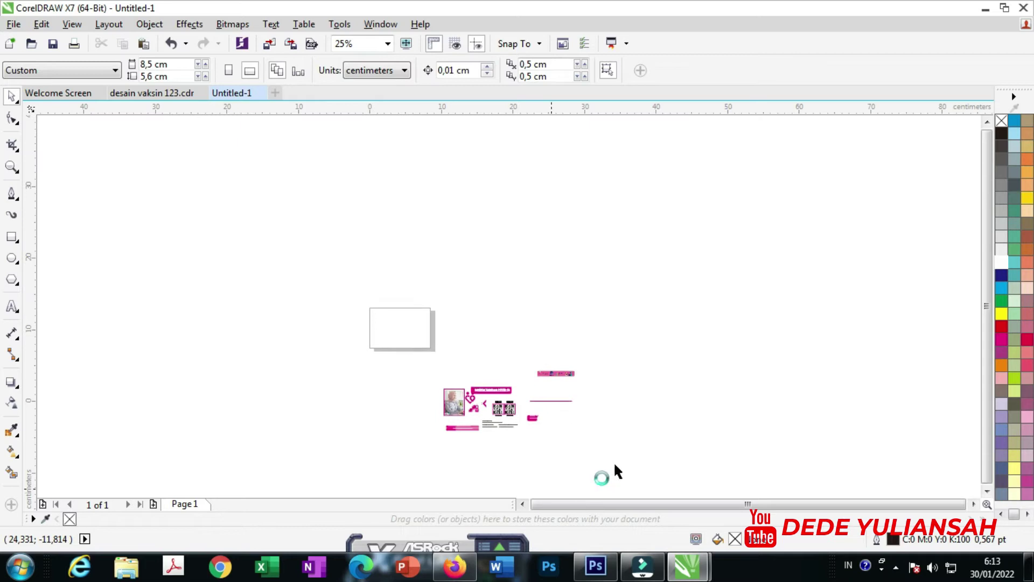
drag(449, 389, 443, 326)
scroll(443, 326, up, 4)
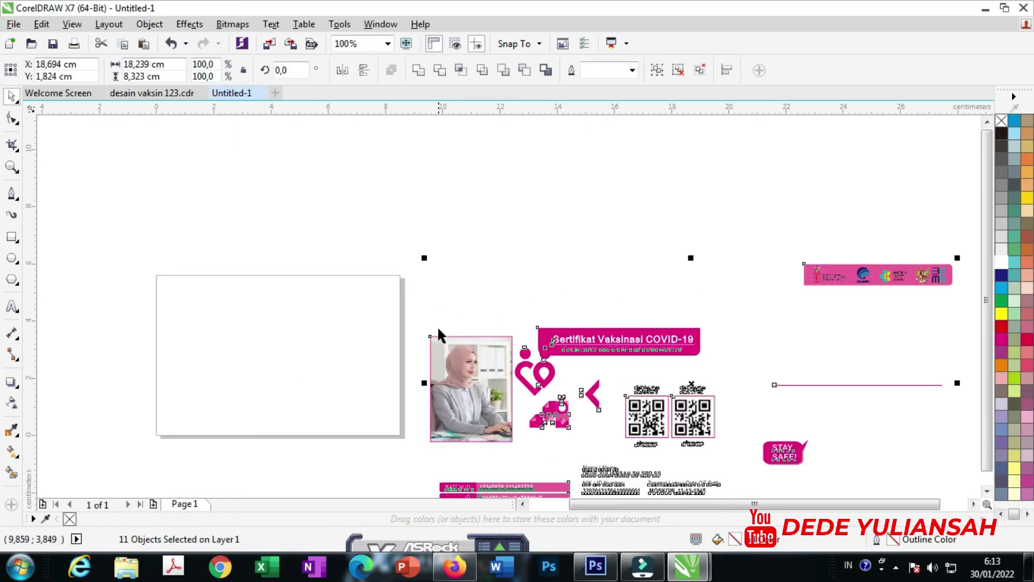
key(ctrl+z)
key(ctrl+z)
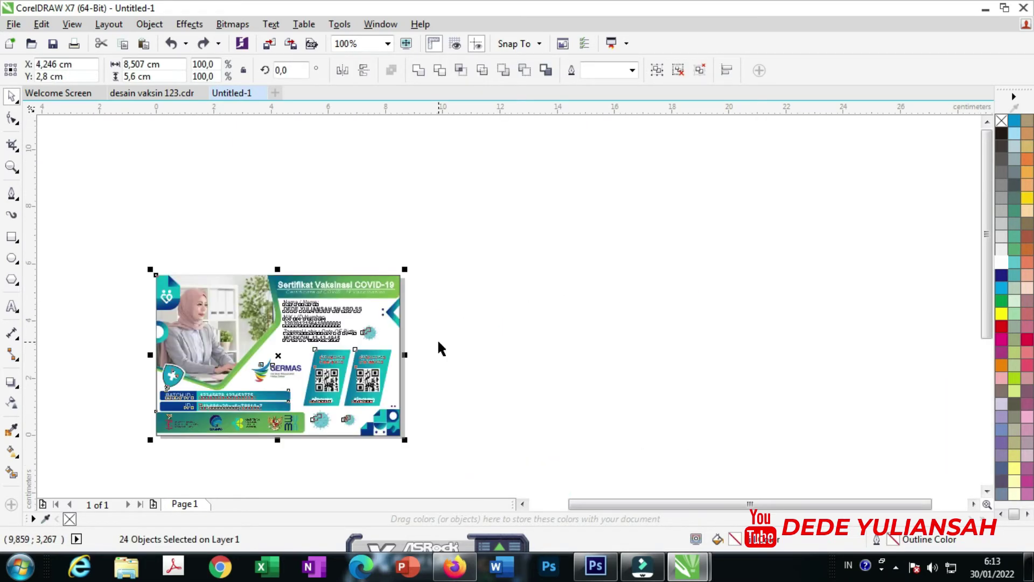
Move the complete green card off the page to the empty area on its left
scroll(353, 342, down, 2)
drag(342, 349, 208, 350)
scroll(464, 319, down, 2)
Move all the pink design elements up beside the empty page, on its right
drag(405, 374, 641, 469)
drag(446, 426, 456, 351)
drag(386, 353, 601, 465)
drag(443, 408, 436, 344)
scroll(422, 331, up, 4)
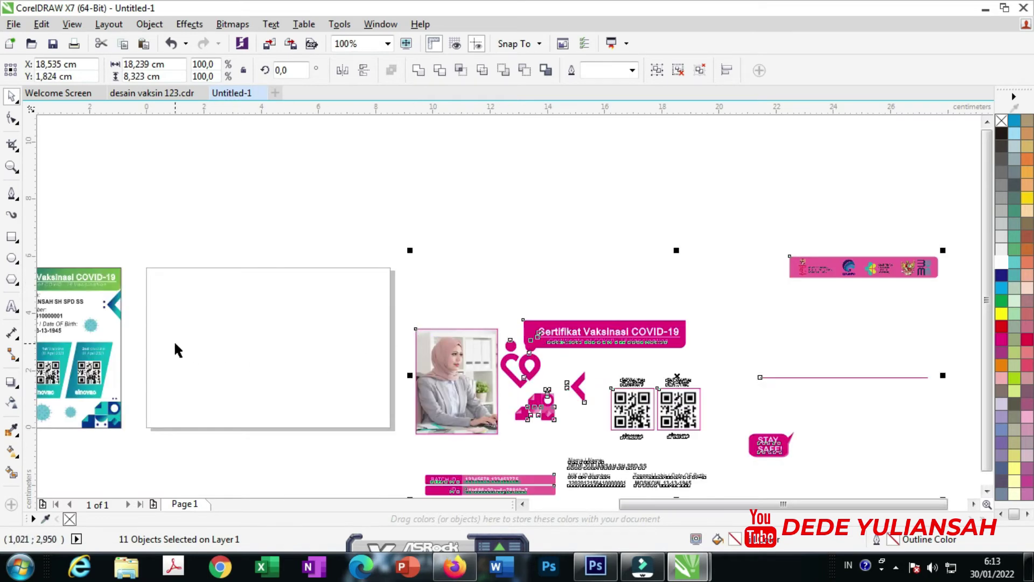
scroll(175, 344, up, 1)
click(485, 338)
scroll(620, 173, down, 2)
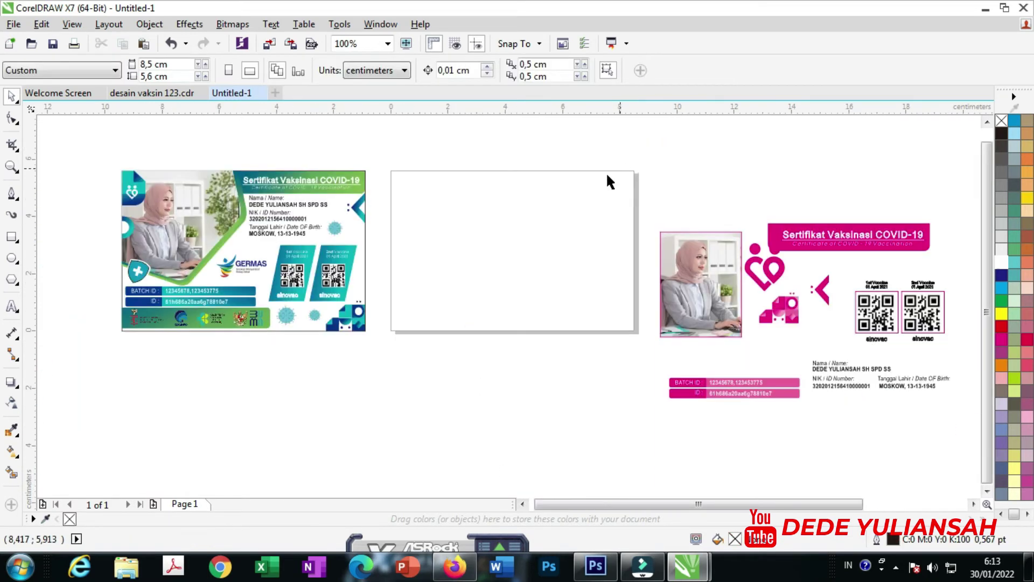
Create a page-sized 8.5 × 5.6 cm rectangle on the empty page
scroll(525, 214, up, 2)
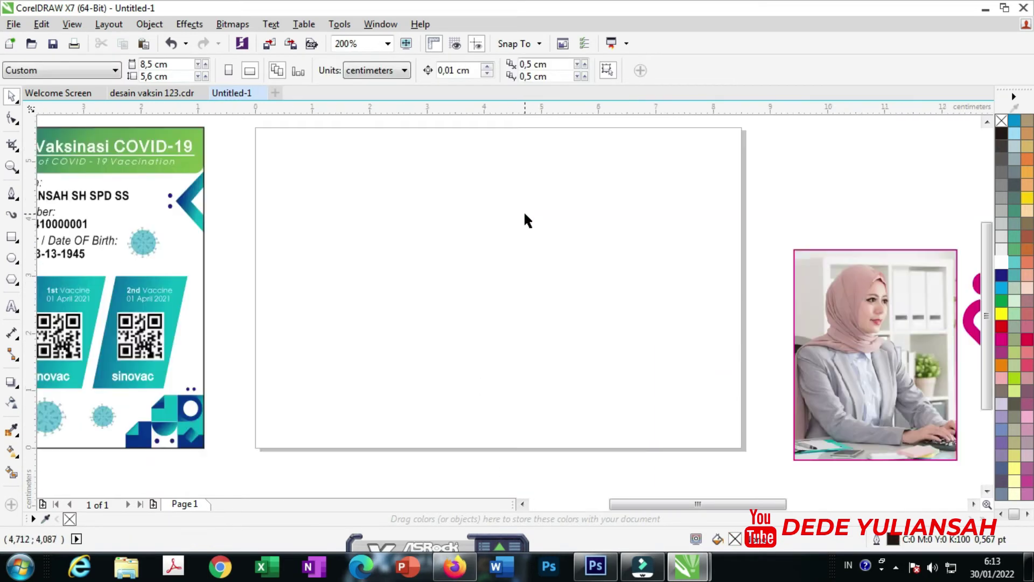
double_click(12, 237)
scroll(107, 221, down, 2)
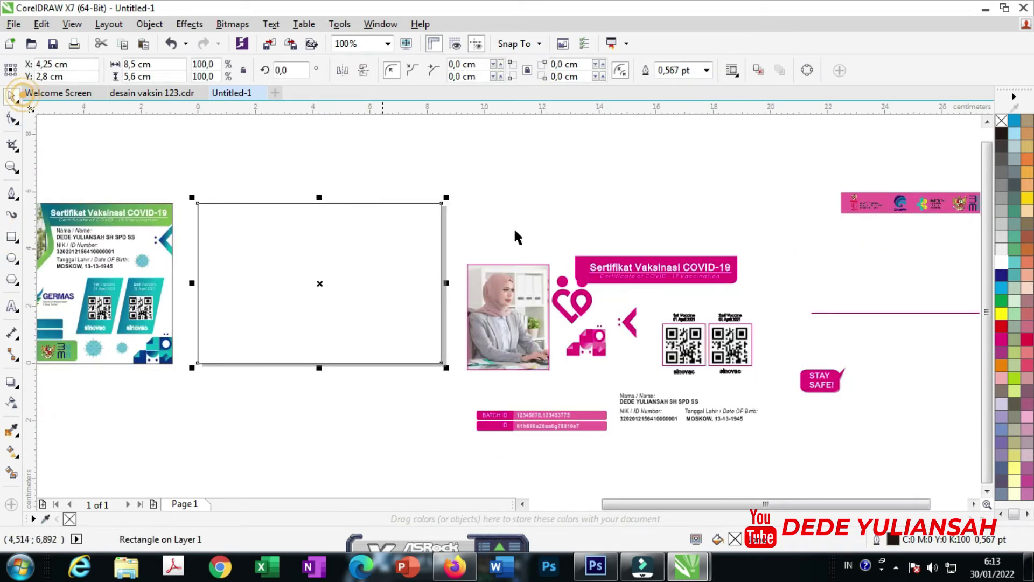
click(785, 469)
Move the pink corner ornament to the page's lower-right corner and PowerClip it inside the page-sized rectangle
drag(598, 351, 440, 353)
scroll(439, 353, up, 3)
drag(360, 313, 377, 341)
scroll(377, 341, down, 3)
right_click(373, 323)
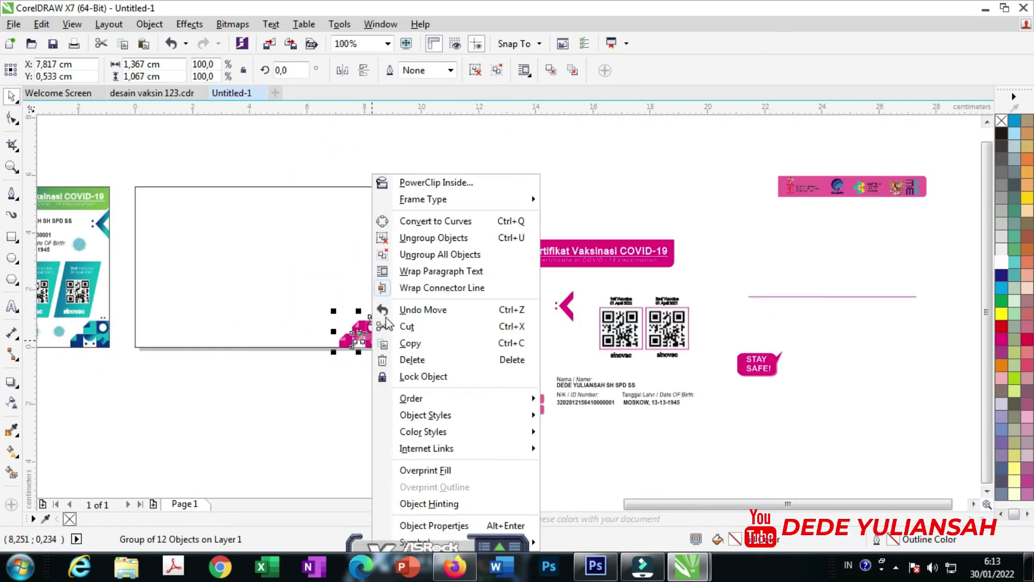
click(434, 183)
click(280, 242)
click(473, 226)
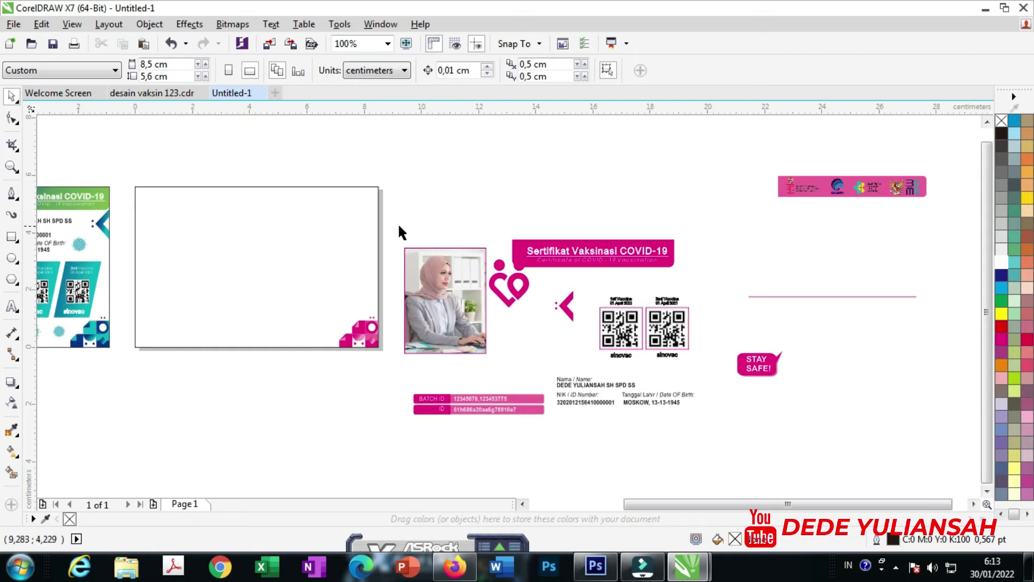
Move the pink-framed photo to the page's upper-left corner, flush with its edges
drag(493, 364, 494, 366)
drag(447, 313, 197, 253)
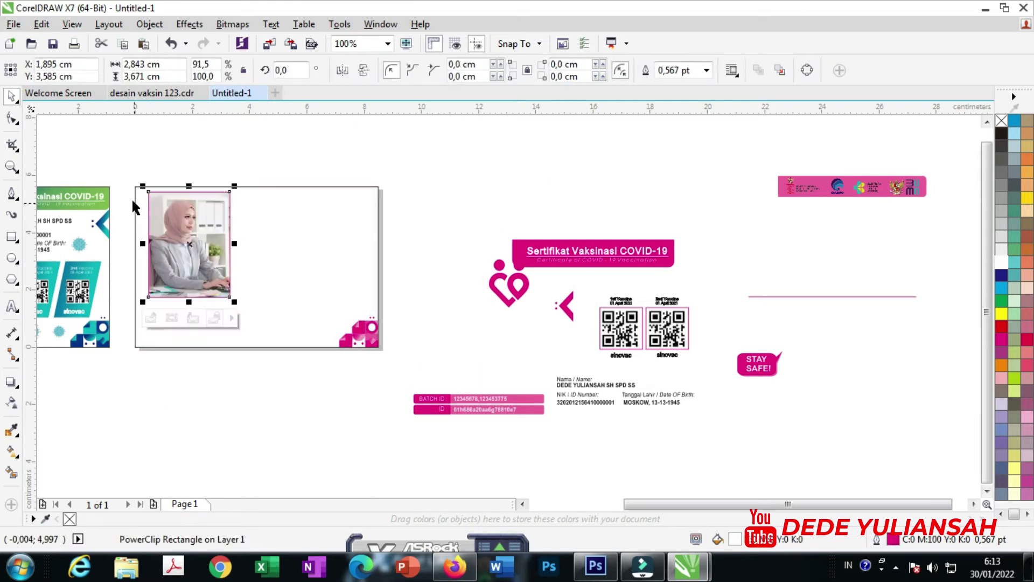
scroll(225, 238, up, 3)
scroll(312, 272, down, 1)
scroll(263, 199, up, 1)
drag(363, 259, 256, 245)
scroll(257, 245, down, 2)
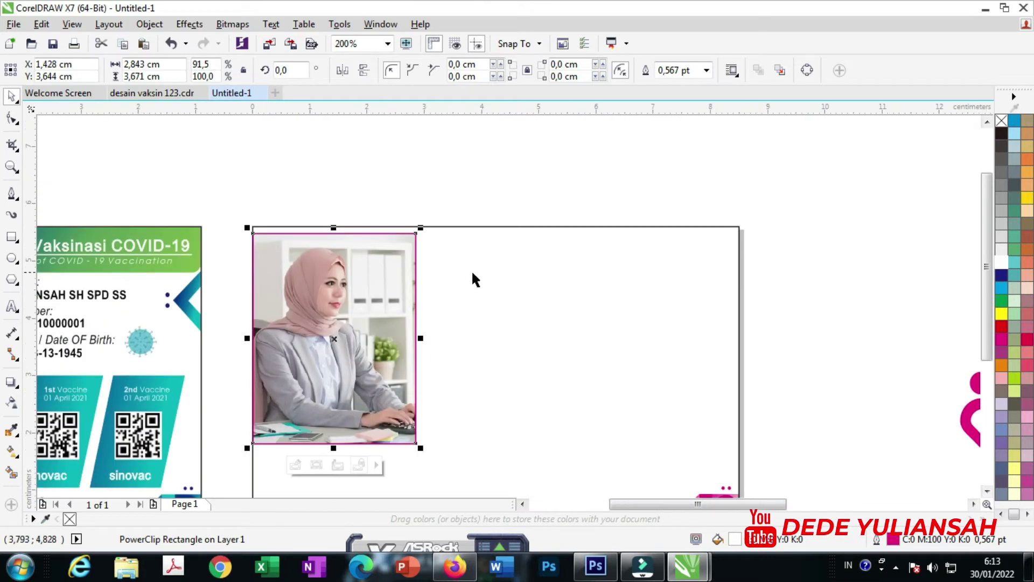
click(475, 282)
Extract the photo from its pink PowerClip frame and move it above the page
click(352, 344)
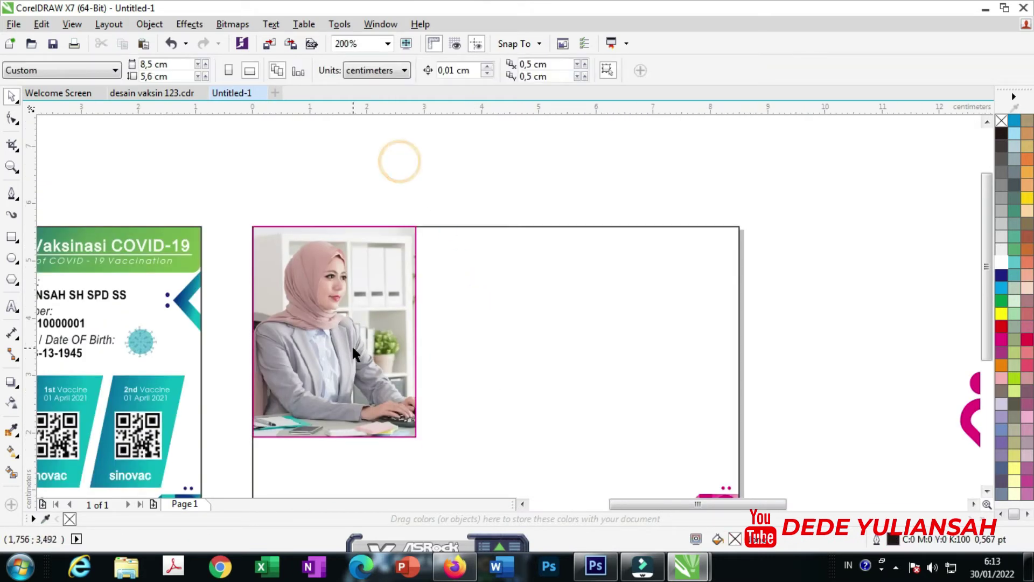
click(337, 458)
scroll(336, 462, down, 1)
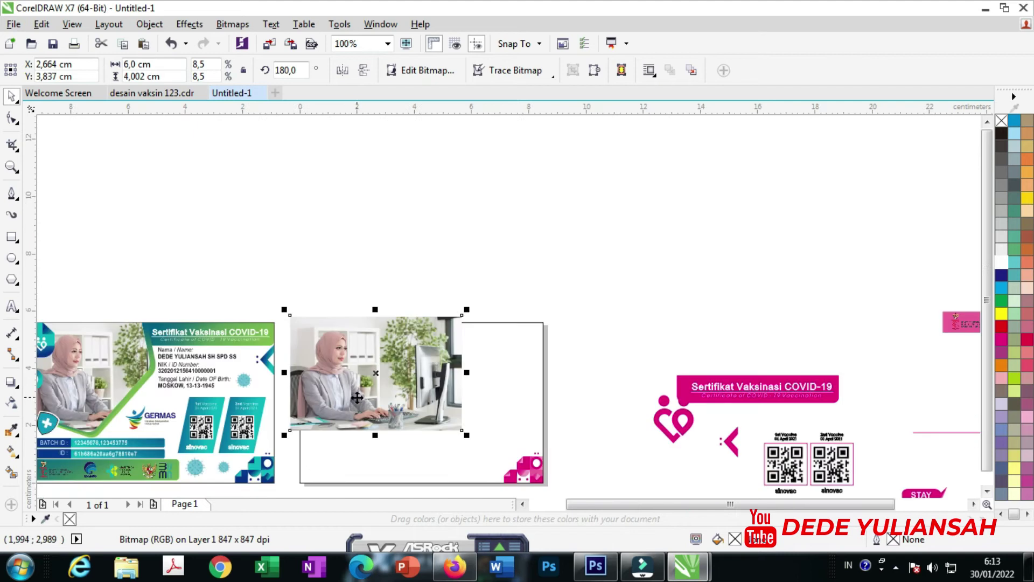
drag(357, 404, 390, 218)
Set the frame type of the emptied pink rectangle to None so it becomes an ordinary rectangle
click(348, 396)
right_click(348, 396)
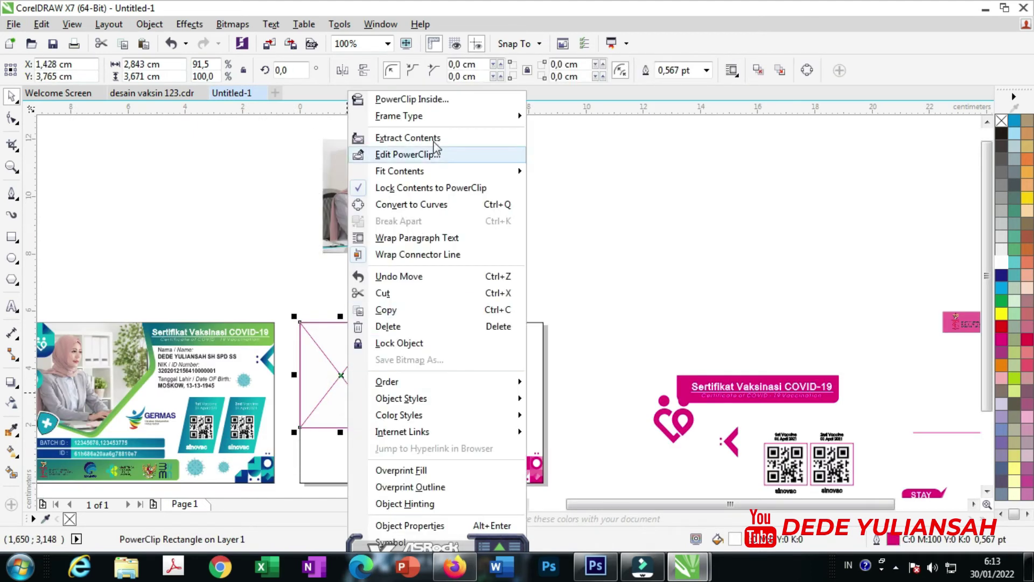
mouse_move(438, 119)
click(537, 142)
click(567, 222)
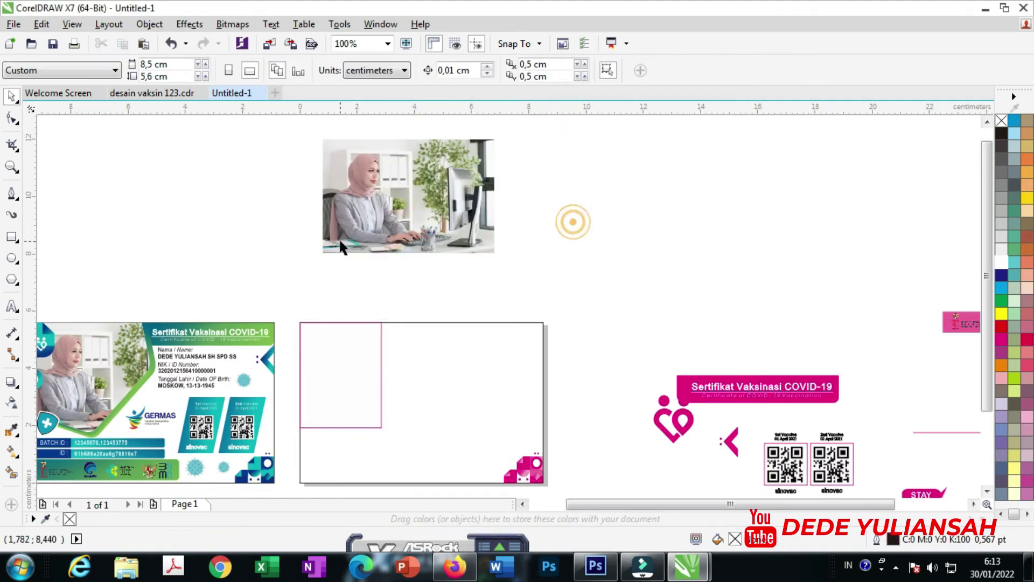
Move the pink certificate title banner to the page's upper-right corner, flush with the top edge beside the empty photo rectangle
scroll(441, 289, down, 1)
scroll(506, 301, up, 2)
drag(782, 404, 906, 388)
scroll(822, 360, down, 1)
drag(634, 308, 506, 300)
scroll(415, 297, up, 1)
scroll(413, 296, up, 1)
drag(411, 296, 383, 294)
scroll(353, 295, up, 3)
scroll(383, 293, down, 1)
shift+click(280, 301)
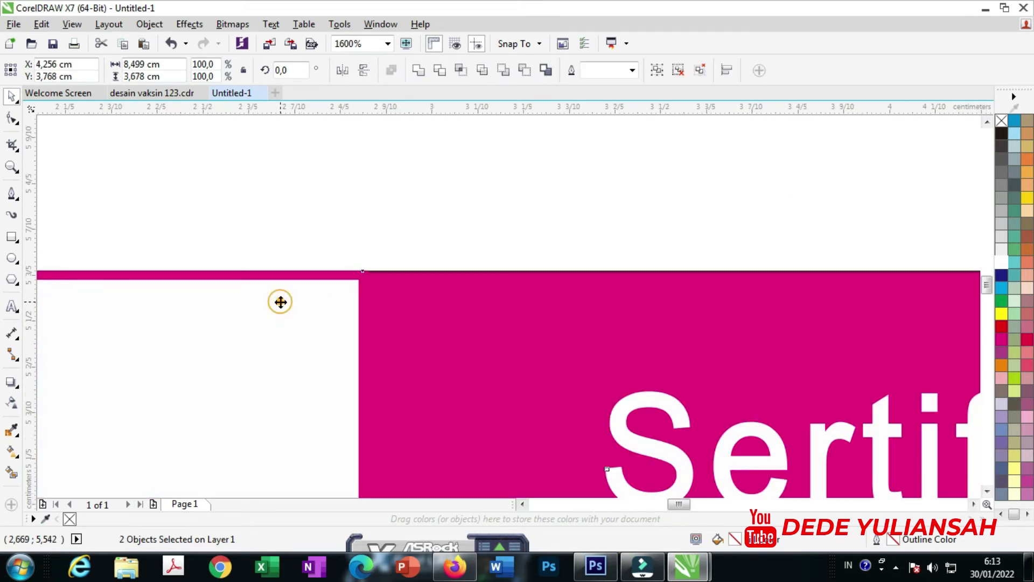
scroll(377, 280, down, 2)
click(454, 207)
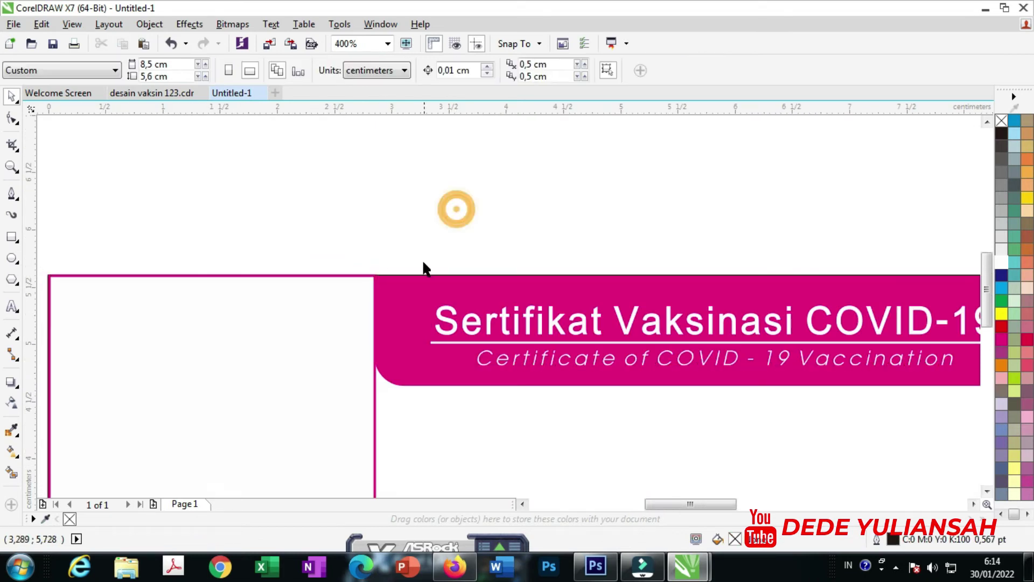
PowerClip the pink title banner inside the page-sized rectangle
scroll(474, 248, down, 1)
scroll(696, 322, up, 2)
scroll(674, 317, down, 2)
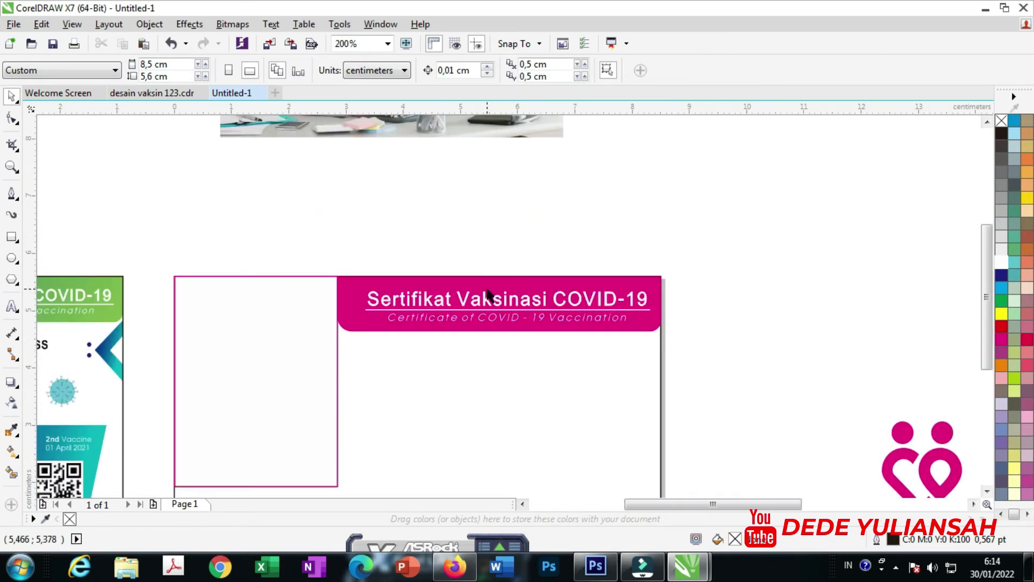
right_click(488, 179)
click(550, 180)
click(462, 384)
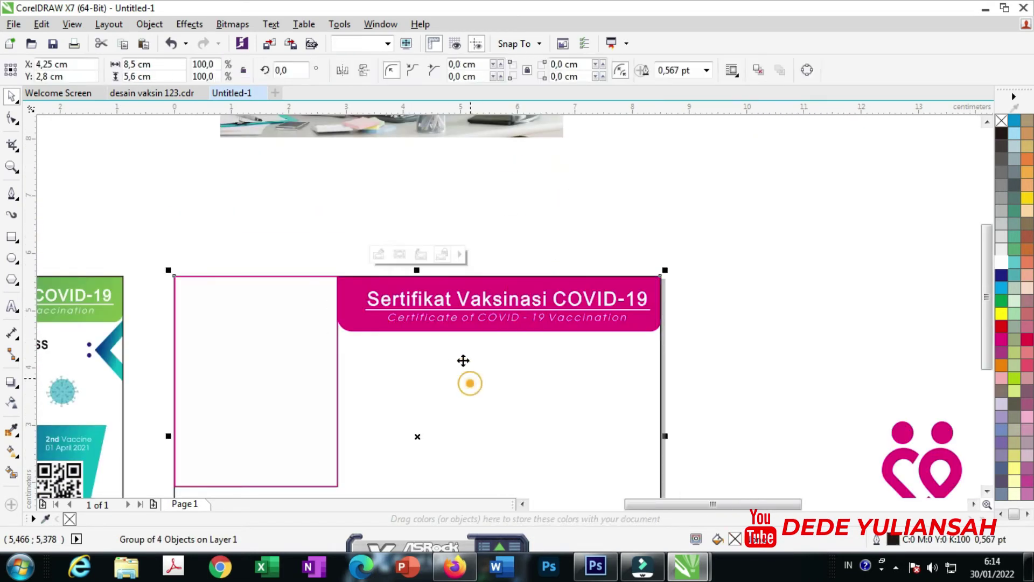
Place the pink arrow with two dots at the page's right edge below the banner and PowerClip it inside the page-sized rectangle
scroll(474, 356, down, 2)
scroll(565, 340, up, 2)
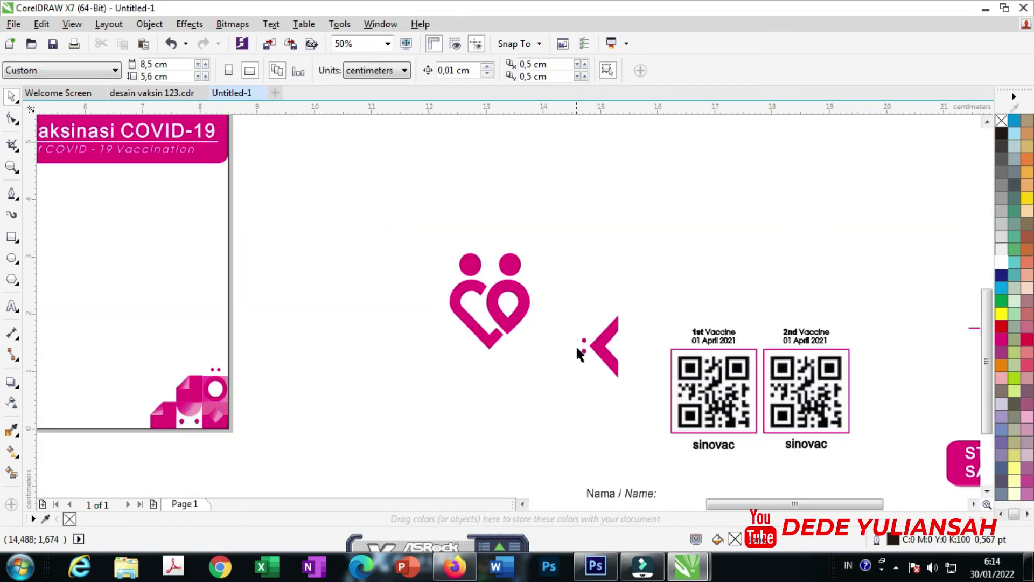
drag(602, 364, 210, 211)
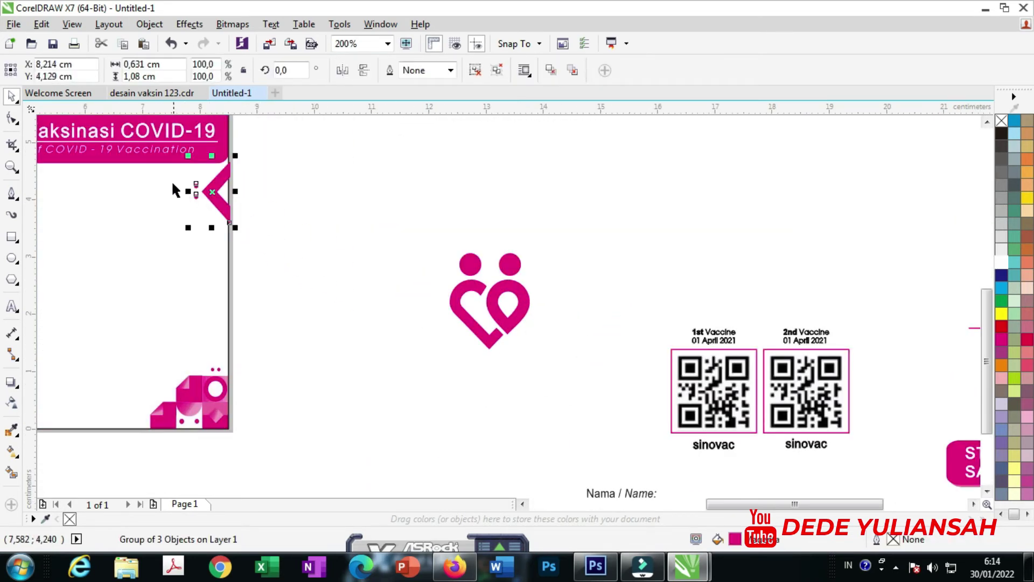
scroll(171, 181, up, 1)
scroll(283, 170, up, 1)
drag(284, 170, 275, 155)
right_click(223, 174)
click(274, 183)
click(190, 369)
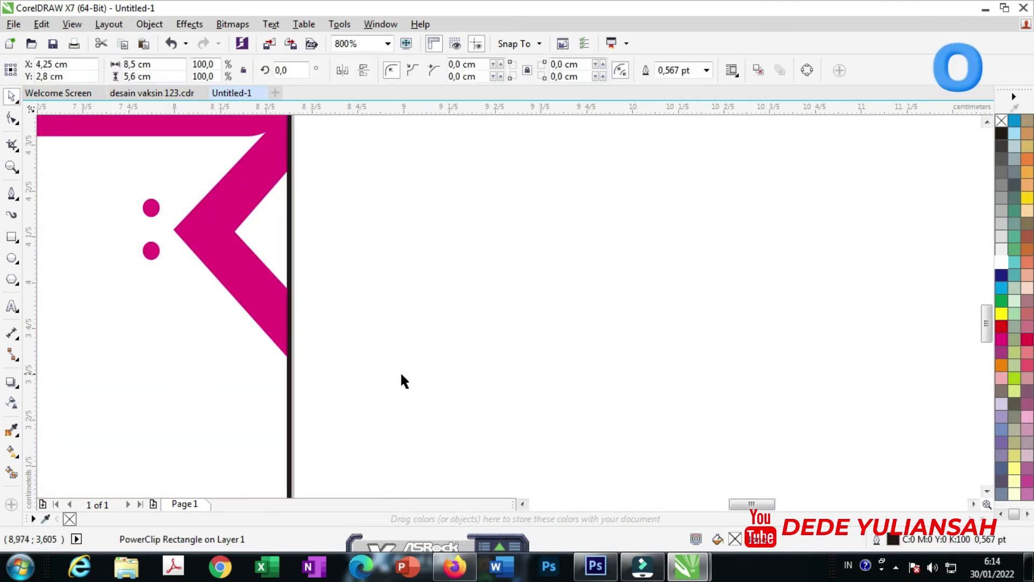
scroll(400, 371, down, 2)
click(466, 313)
Place the name, ID number and date of birth text group just below the title banner, beside the photo rectangle
scroll(620, 318, down, 2)
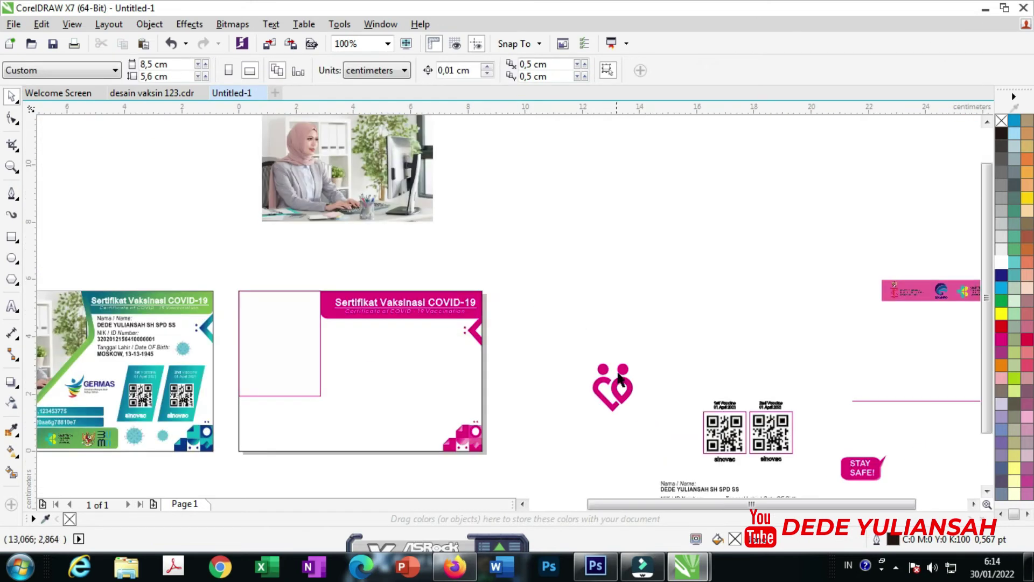
scroll(615, 350, up, 1)
drag(605, 376, 271, 227)
scroll(277, 231, up, 3)
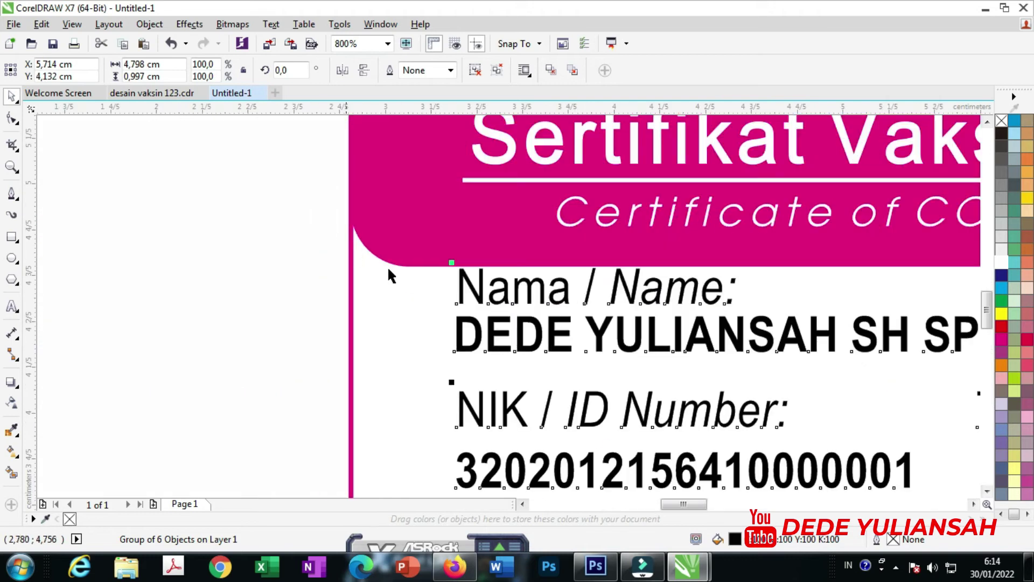
drag(471, 281, 428, 269)
scroll(418, 299, up, 1)
scroll(427, 269, down, 3)
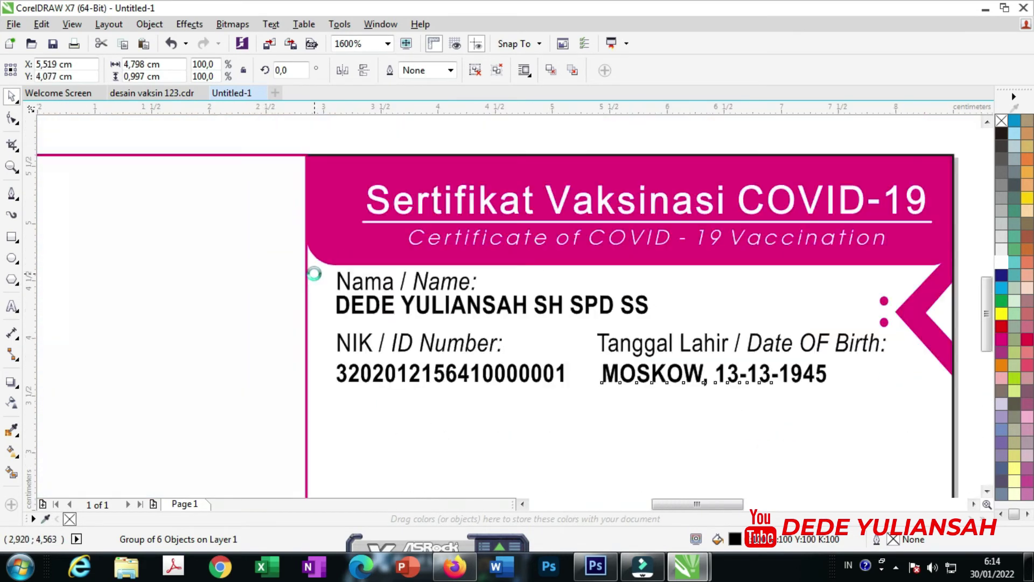
scroll(334, 275, up, 3)
drag(322, 283, 278, 269)
scroll(277, 270, down, 3)
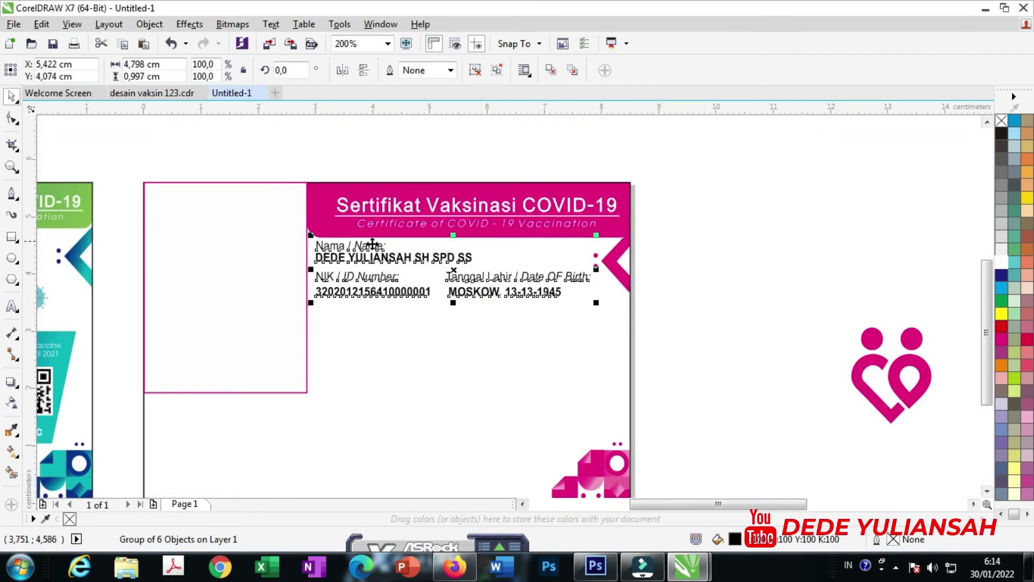
click(689, 249)
Move the pink horizontal line directly beneath the personal data text
scroll(663, 237, down, 1)
scroll(485, 330, down, 1)
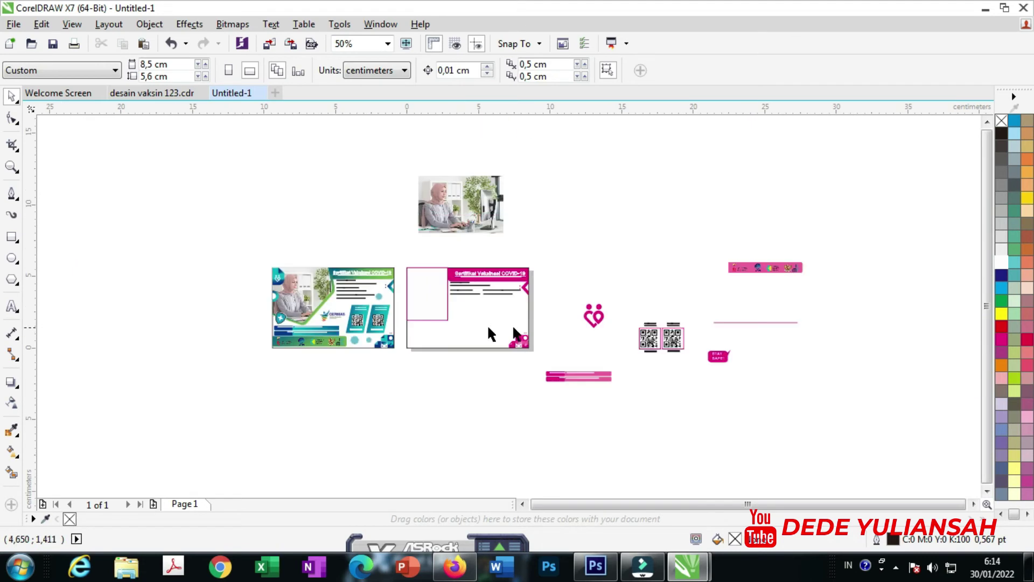
drag(733, 319, 474, 310)
scroll(462, 292, up, 2)
scroll(445, 345, up, 2)
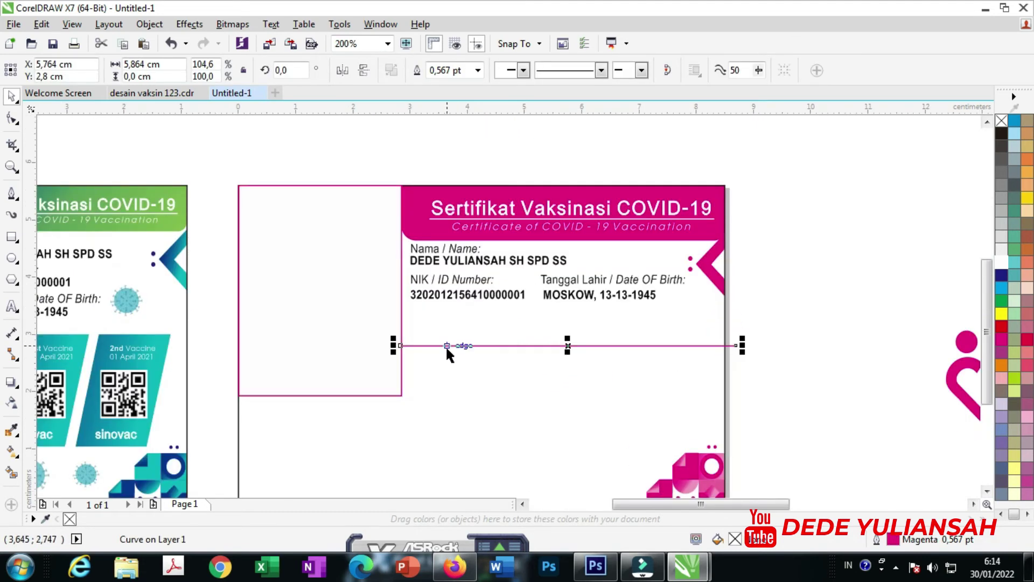
scroll(445, 345, up, 1)
drag(377, 341, 374, 272)
scroll(345, 277, down, 1)
scroll(536, 276, down, 1)
scroll(536, 277, up, 3)
scroll(554, 282, down, 2)
scroll(539, 277, down, 1)
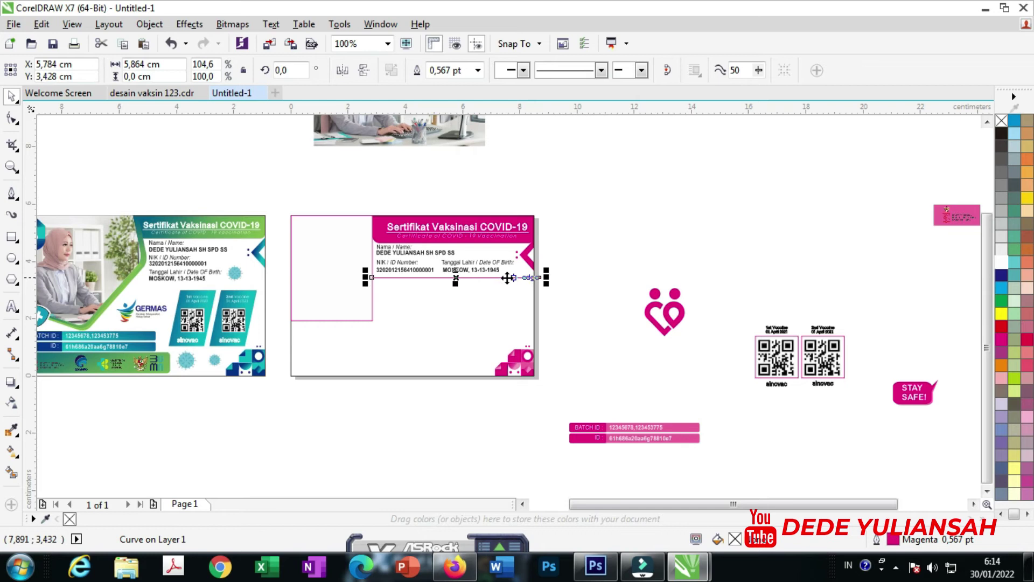
Fill the empty photo rectangle with white and shift the pink line left so it ends at the page's right edge
scroll(385, 274, up, 1)
click(300, 320)
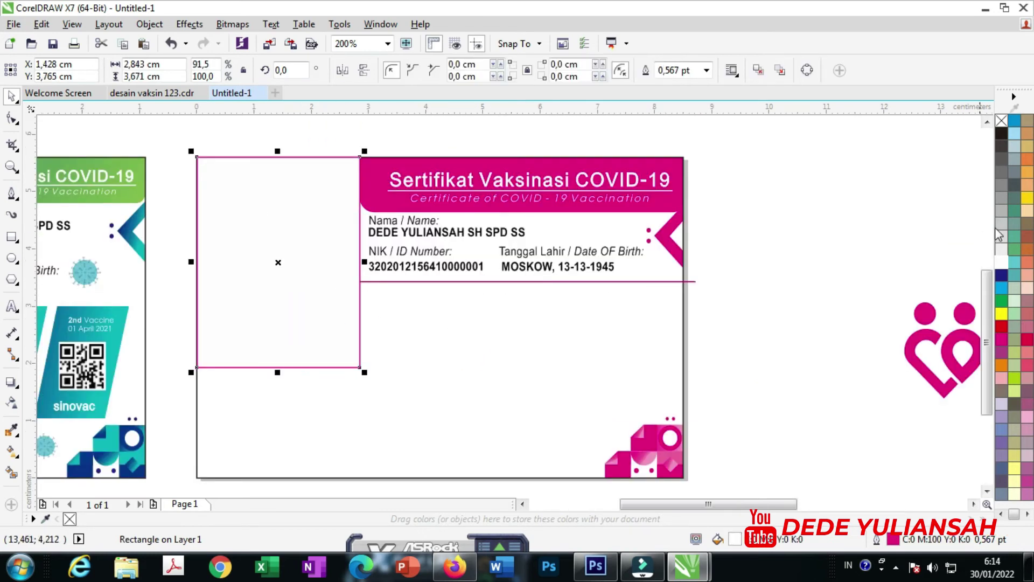
scroll(706, 283, up, 3)
drag(646, 285, 575, 287)
scroll(555, 288, up, 1)
scroll(570, 280, down, 1)
click(623, 286)
scroll(620, 285, down, 3)
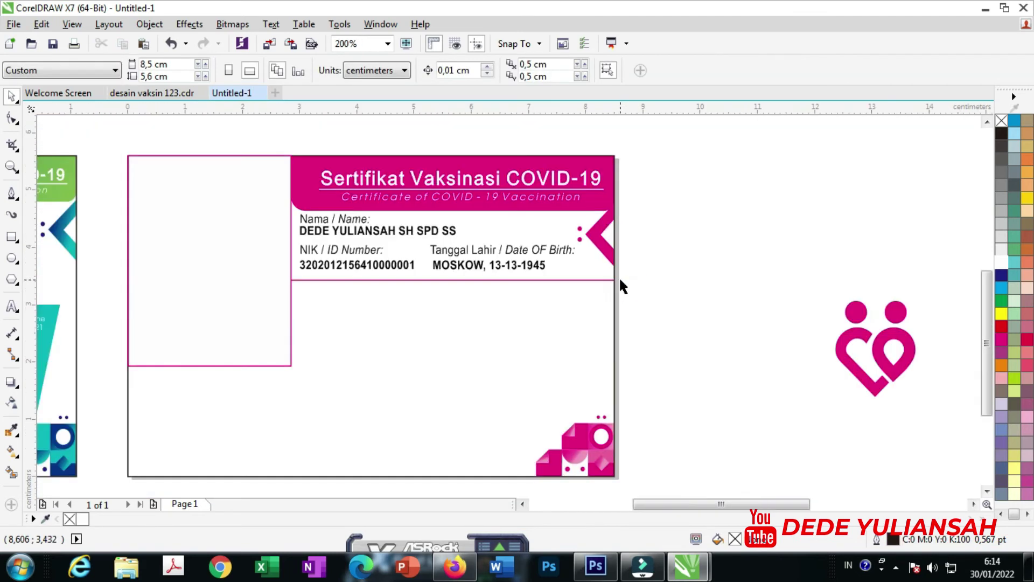
Move the group of two vaccine QR codes onto the card, below the pink line near the right edge
scroll(526, 279, down, 1)
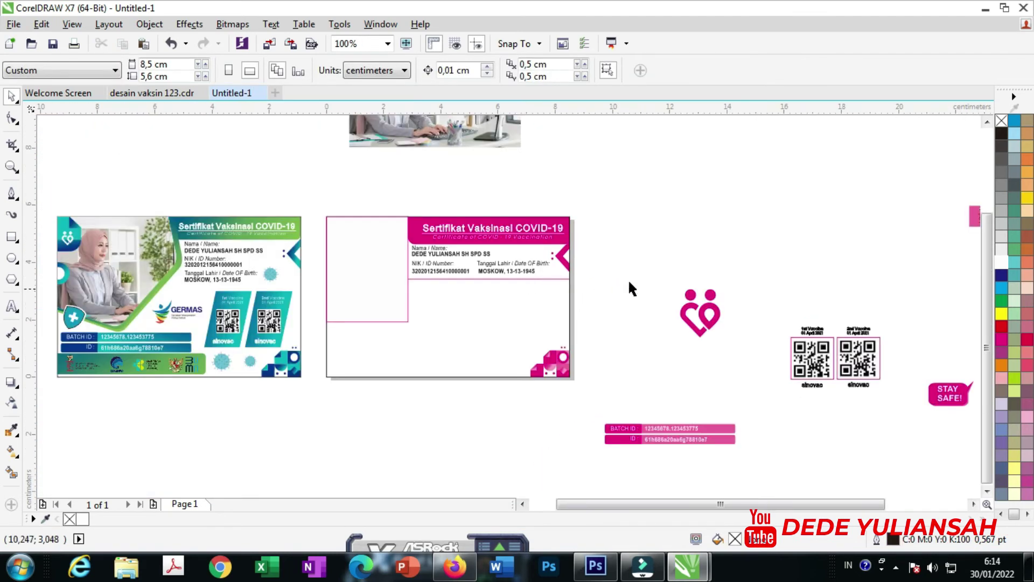
click(679, 370)
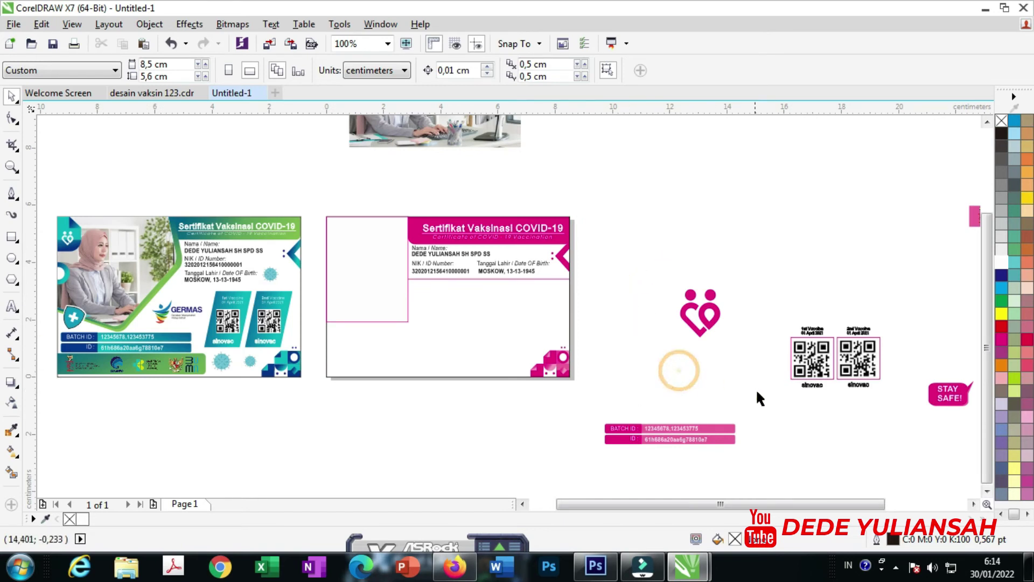
mouse_move(899, 421)
mouse_down()
mouse_move(849, 421)
mouse_move(776, 316)
mouse_up()
drag(862, 355, 548, 321)
scroll(548, 318, up, 1)
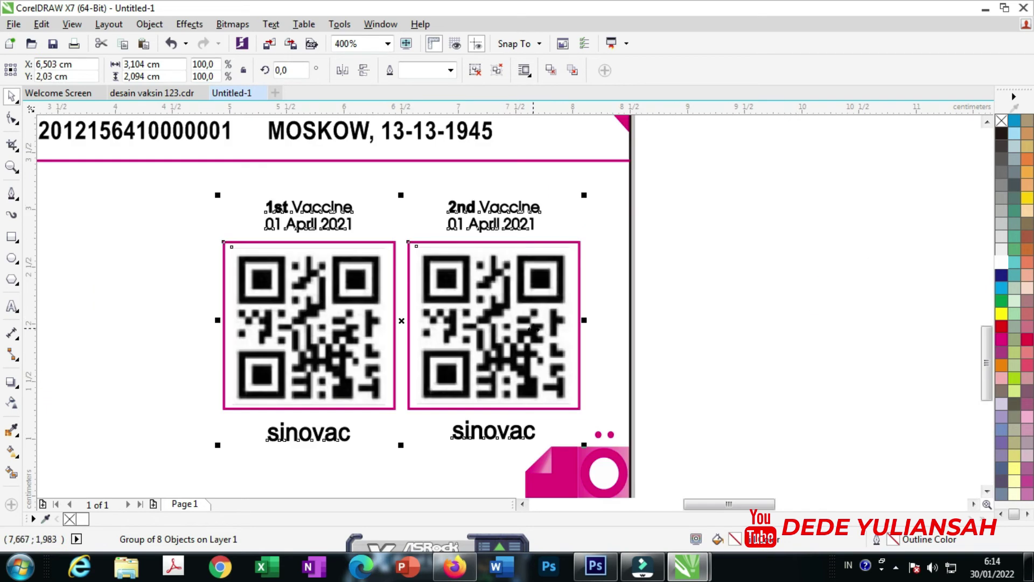
drag(531, 335, 524, 335)
scroll(584, 262, down, 3)
click(585, 248)
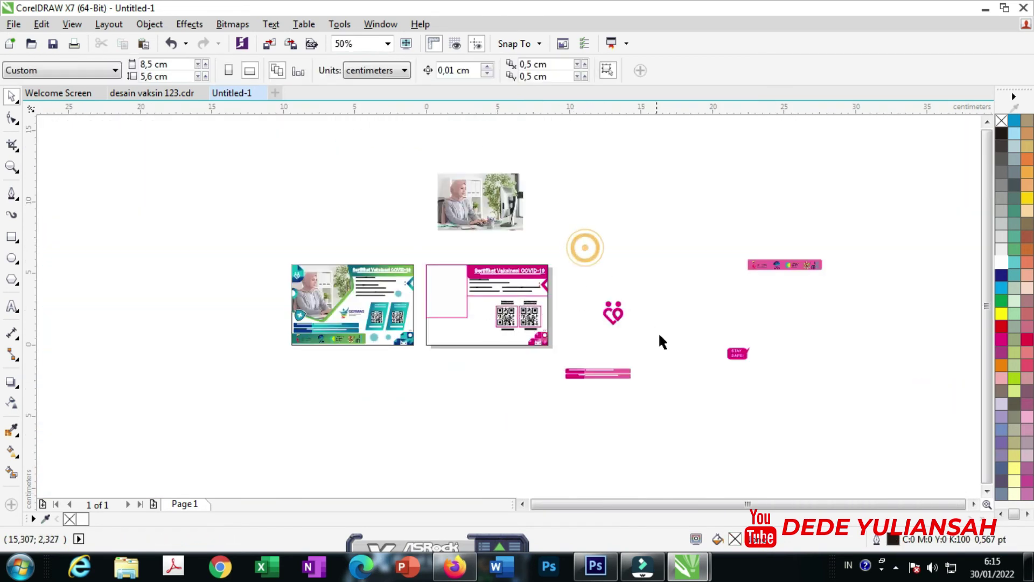
Move the pink institution logo strip to the page's lower-left corner
scroll(434, 340, up, 1)
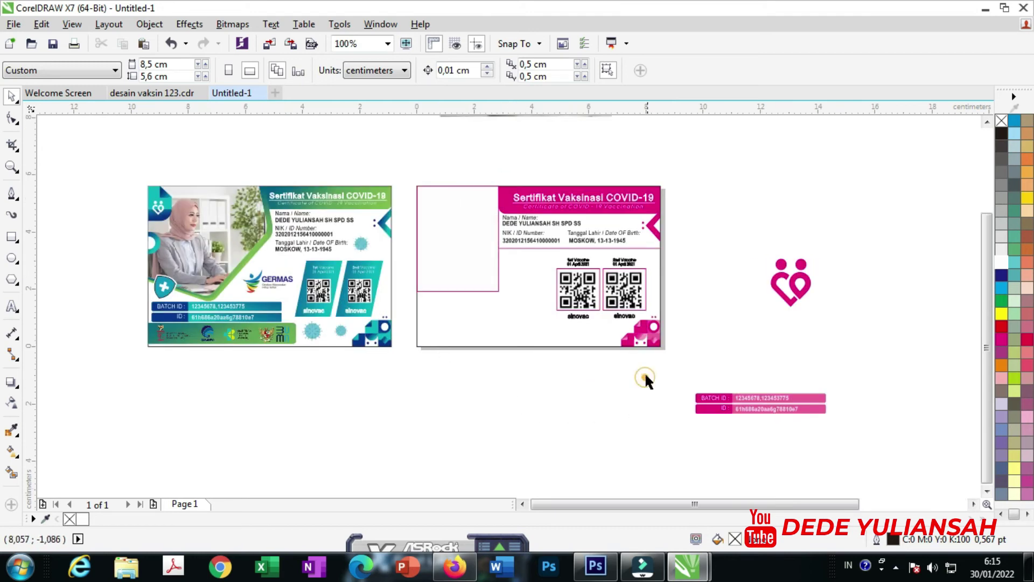
scroll(645, 370, down, 1)
click(878, 279)
drag(890, 279, 568, 349)
scroll(545, 360, up, 2)
scroll(504, 377, up, 2)
drag(414, 341, 418, 413)
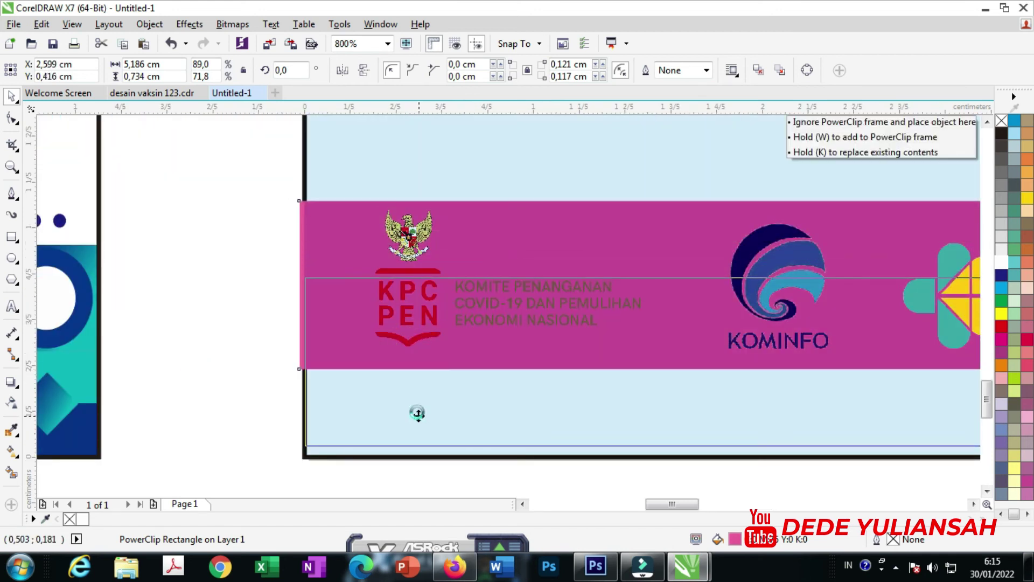
scroll(418, 413, down, 3)
click(509, 434)
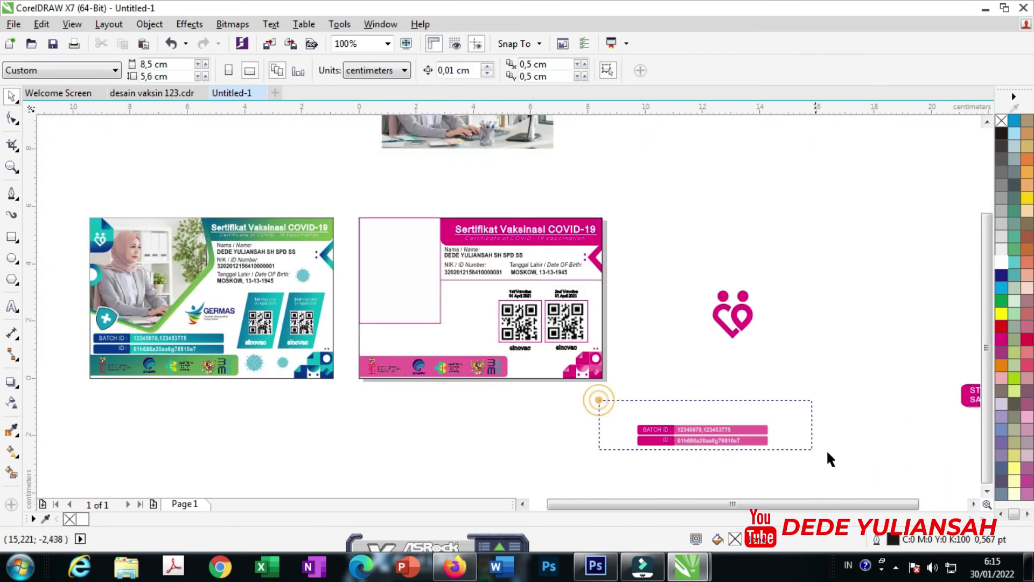
Place the BATCH ID and ID bars between the empty photo rectangle and the logo strip, near the page's left edge
drag(828, 459, 827, 459)
drag(717, 439, 446, 345)
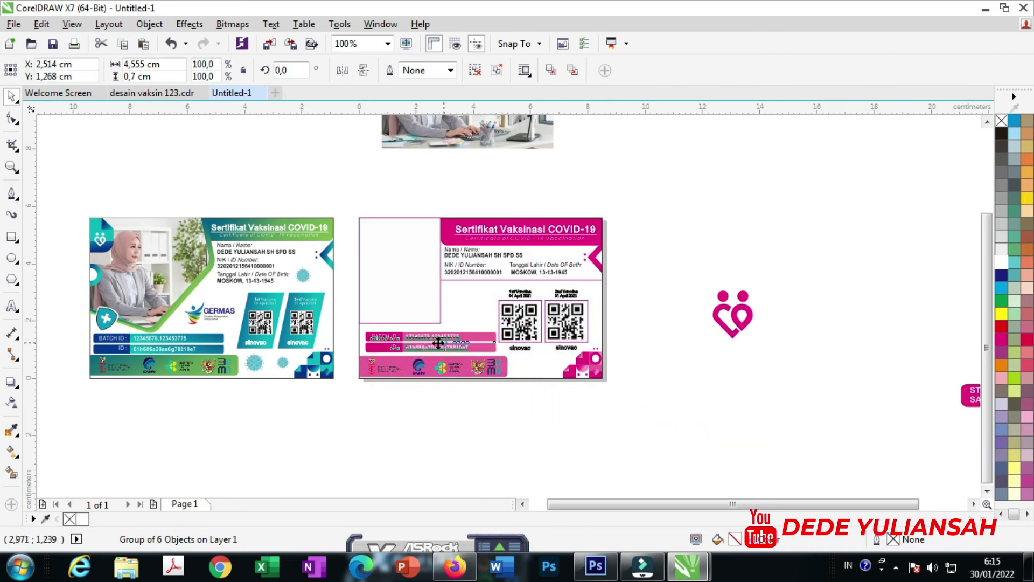
scroll(365, 346, up, 2)
scroll(365, 346, up, 1)
drag(408, 312, 373, 326)
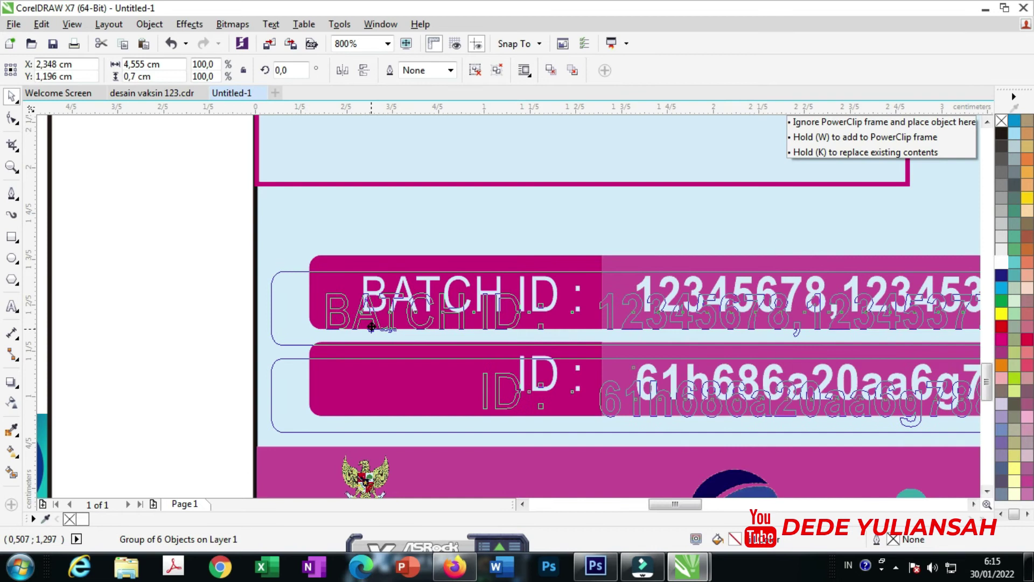
scroll(376, 324, down, 3)
click(639, 411)
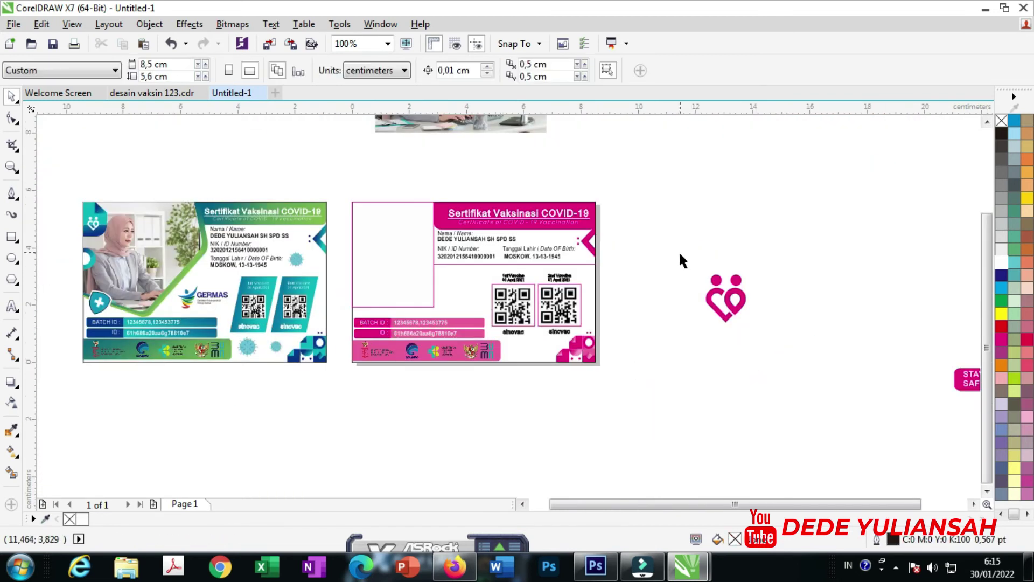
Move the pink heart-shaped people logo into the space between the photo rectangle and the QR codes
drag(679, 246, 786, 349)
drag(737, 305, 485, 290)
scroll(474, 285, up, 2)
scroll(439, 279, down, 1)
scroll(411, 249, up, 3)
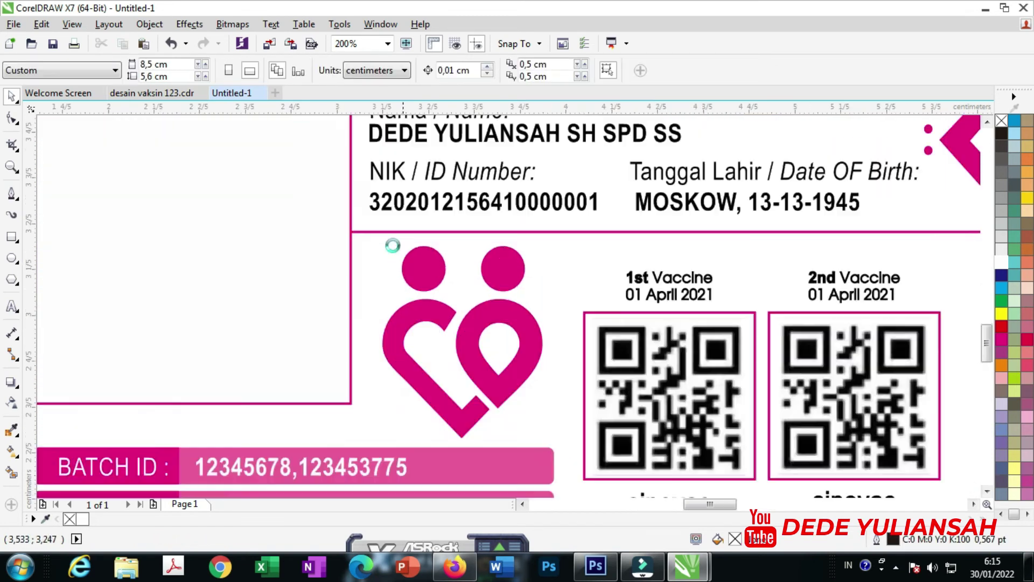
Nudge the pink divider line up slightly and PowerClip it inside the page-sized rectangle
click(365, 192)
drag(366, 192, 368, 180)
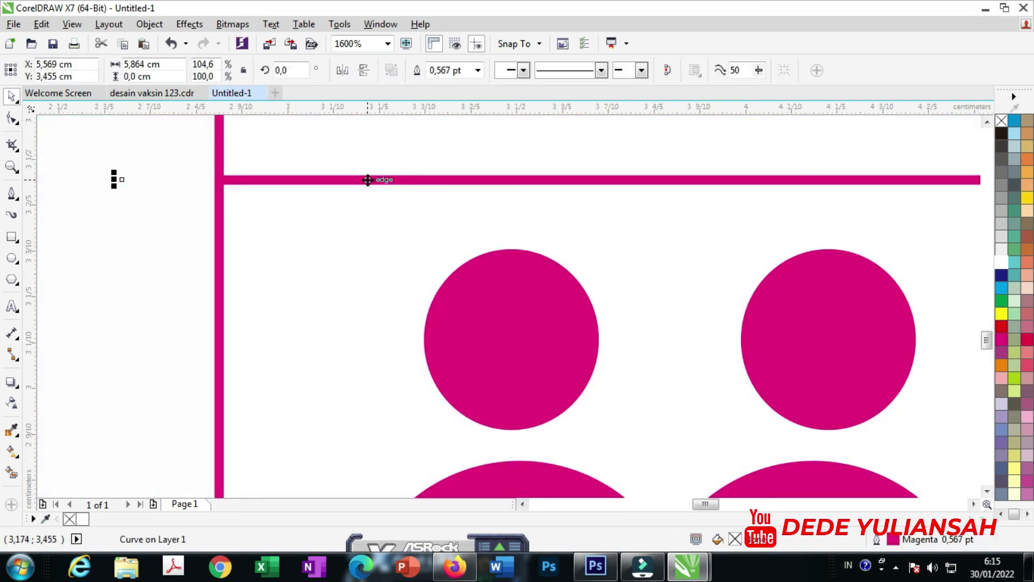
right_click(368, 178)
click(426, 167)
click(379, 225)
scroll(379, 224, down, 3)
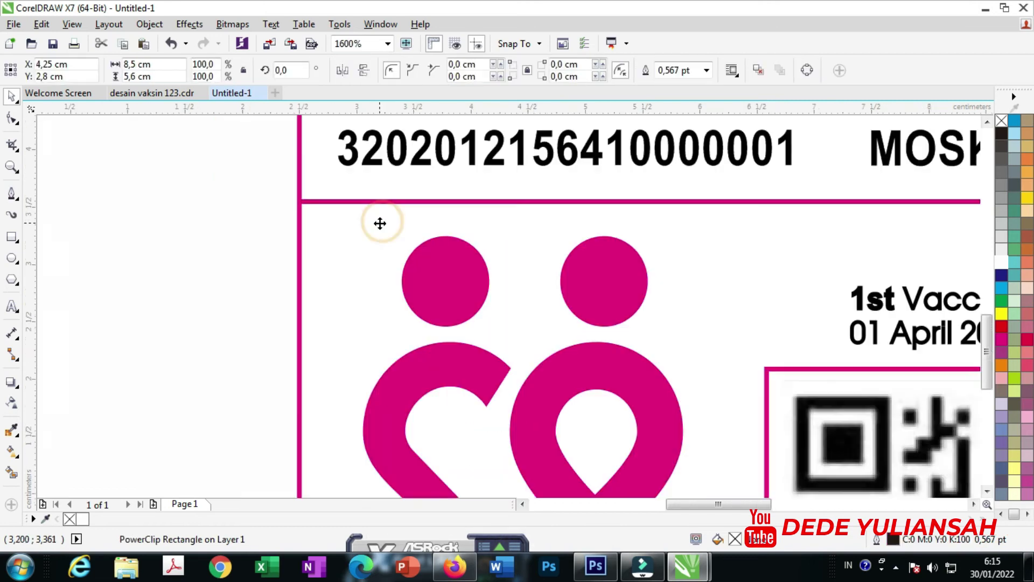
click(776, 266)
Place the STAY SAFE! speech bubble between the logo strip and the pink corner ornament
scroll(703, 272, down, 1)
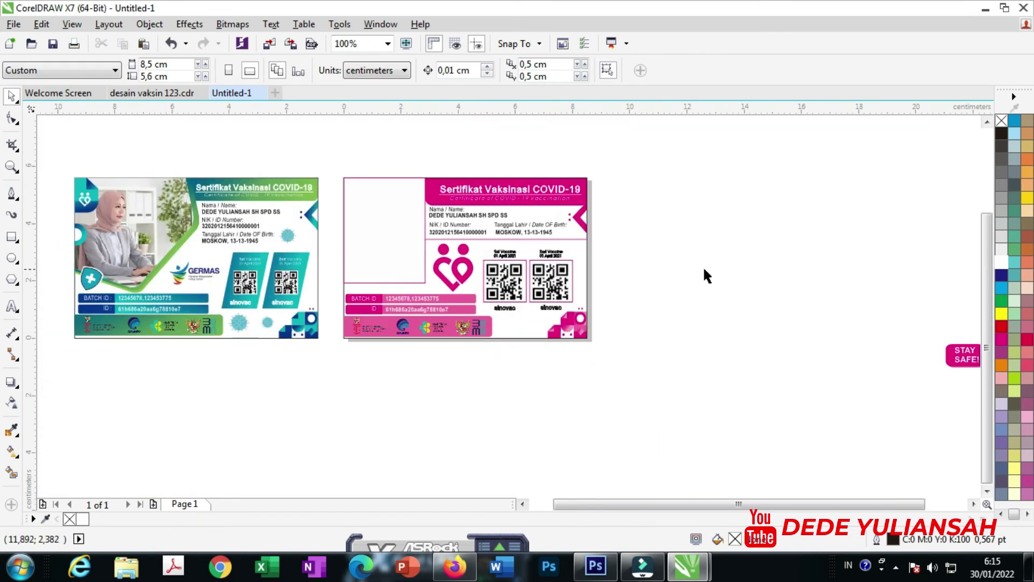
scroll(667, 278, down, 1)
click(817, 314)
drag(817, 314, 606, 299)
scroll(606, 299, up, 3)
drag(560, 345, 576, 311)
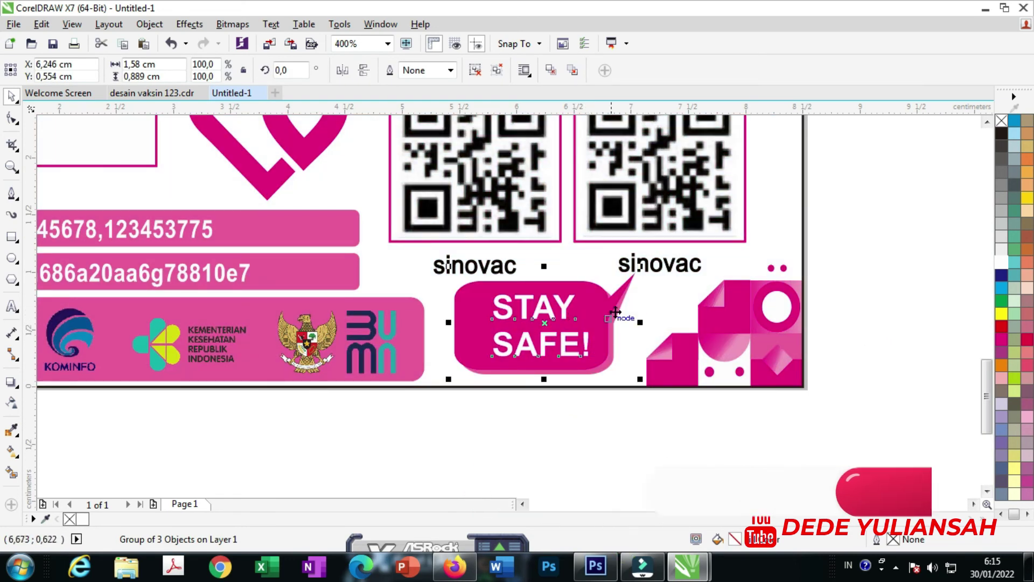
Move the QR code group up slightly to leave space above the STAY SAFE! bubble
scroll(639, 326, down, 1)
drag(762, 299, 471, 163)
scroll(589, 189, up, 2)
drag(627, 188, 637, 150)
scroll(550, 206, down, 2)
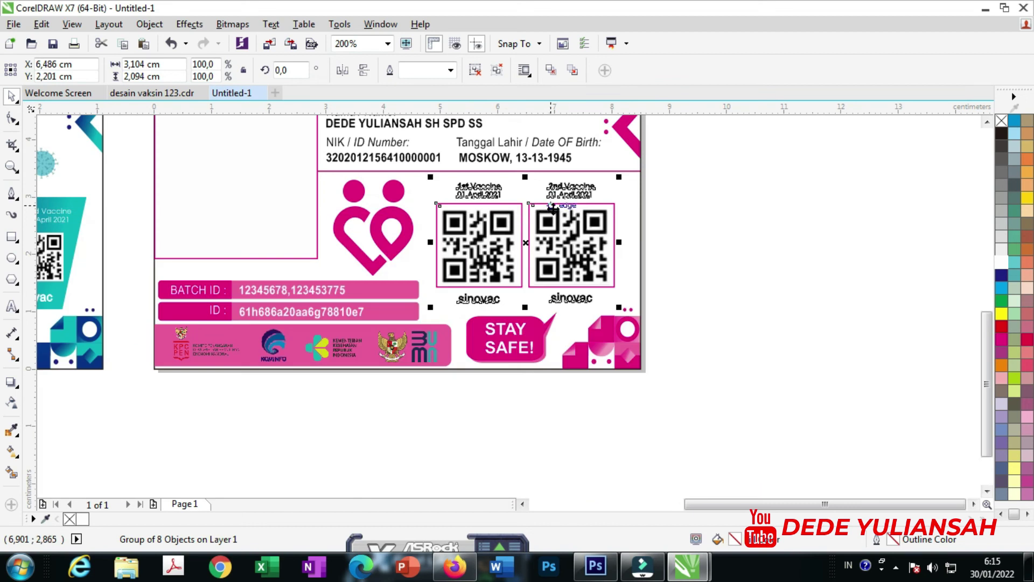
click(746, 316)
Bring the office photo of the woman just above the pink card and PowerClip it inside the empty photo rectangle
scroll(640, 387, down, 1)
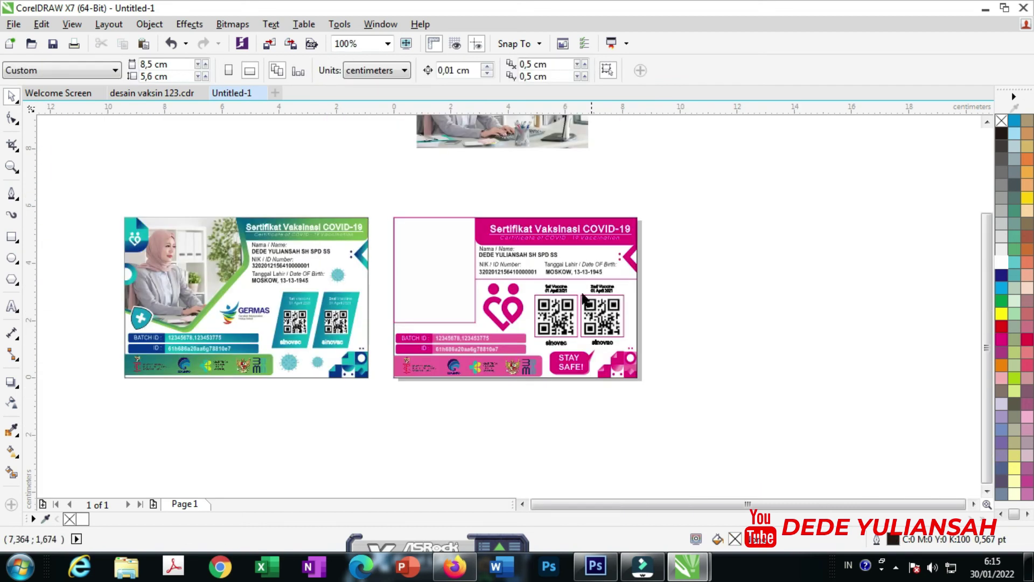
drag(515, 132, 519, 207)
right_click(520, 206)
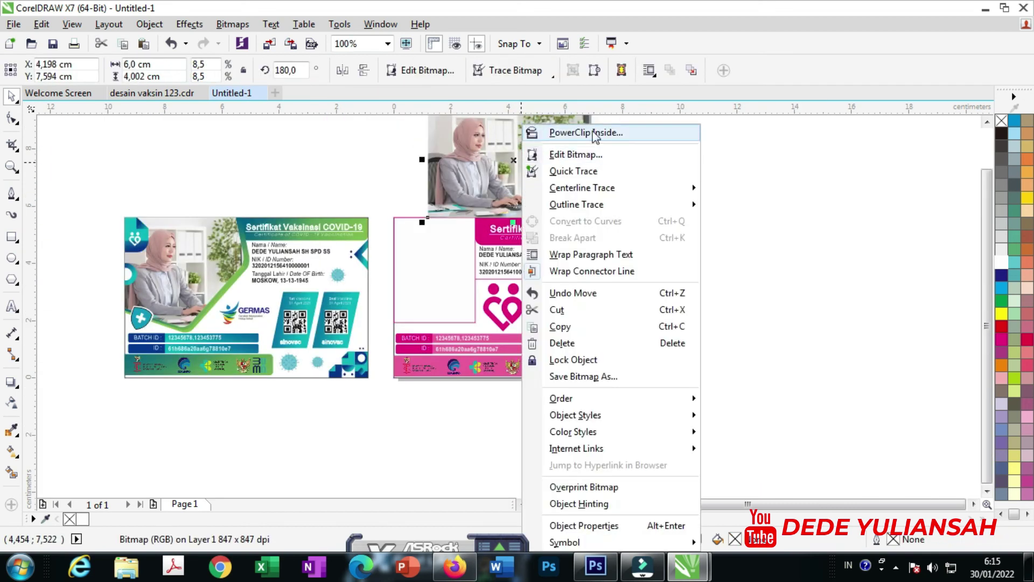
click(374, 166)
drag(462, 185, 457, 172)
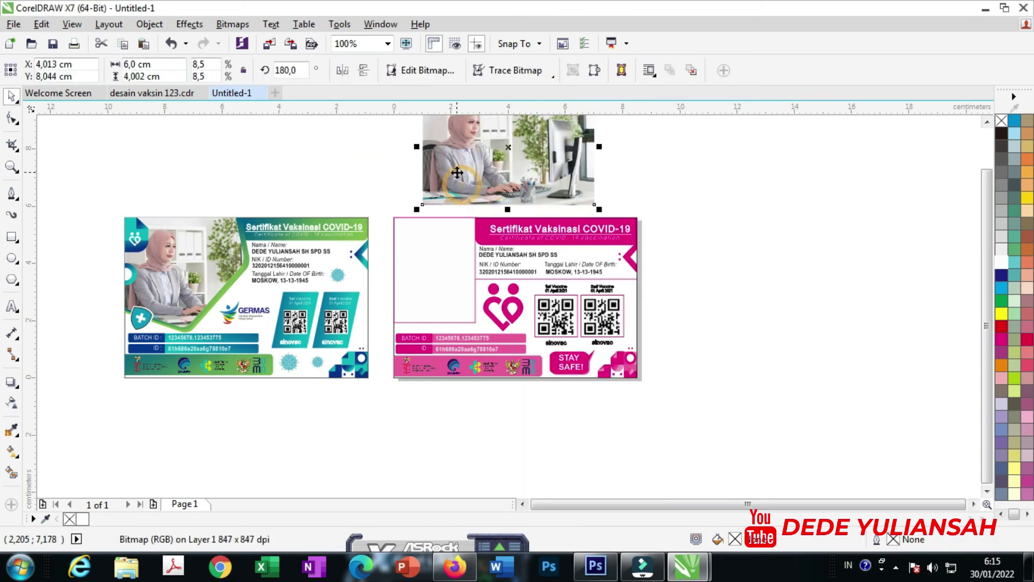
right_click(461, 171)
click(531, 132)
click(445, 261)
Edit the photo's PowerClip contents, shifting the picture sideways so the woman sits within the frame, and finish editing
scroll(445, 261, up, 1)
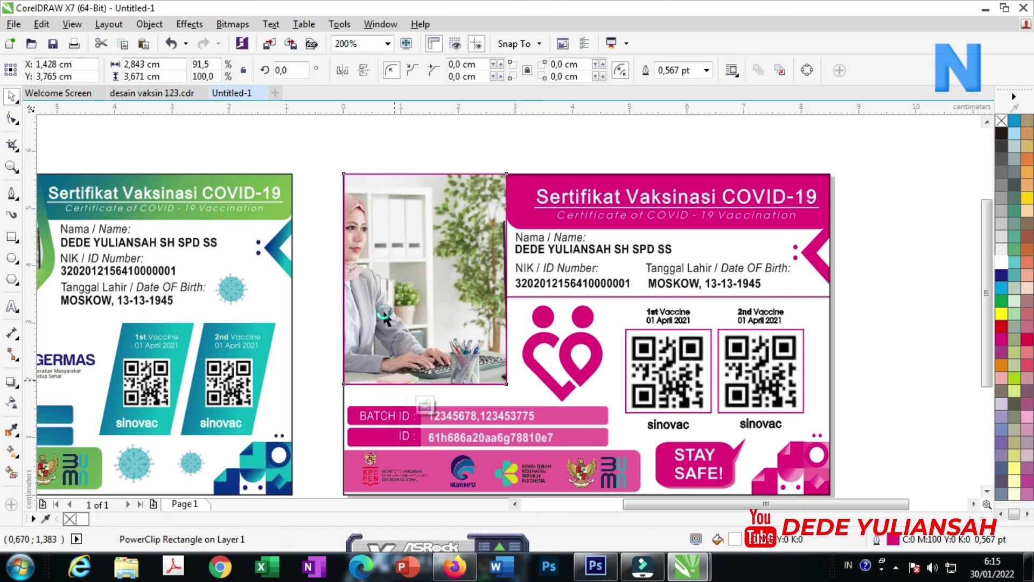
click(386, 404)
drag(324, 342, 487, 341)
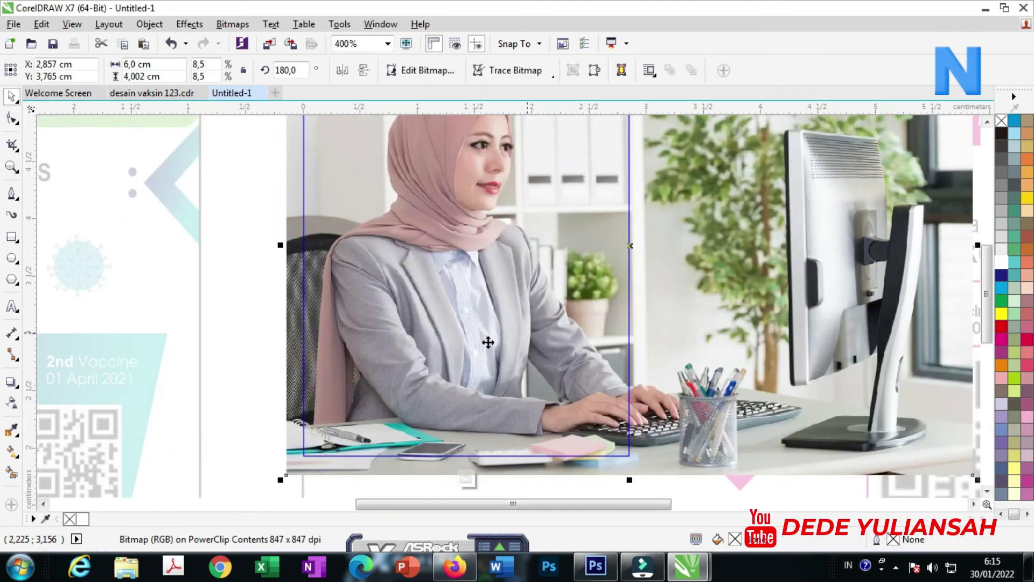
scroll(445, 349, down, 1)
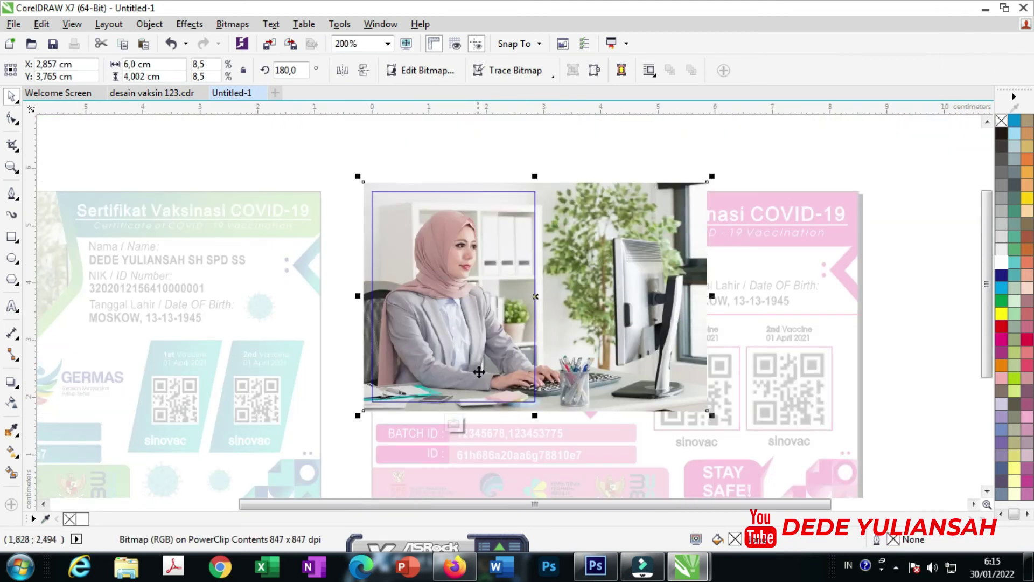
click(457, 422)
click(500, 153)
Review the completed pink card beside the green card, then inspect the pink card up close
scroll(492, 164, down, 1)
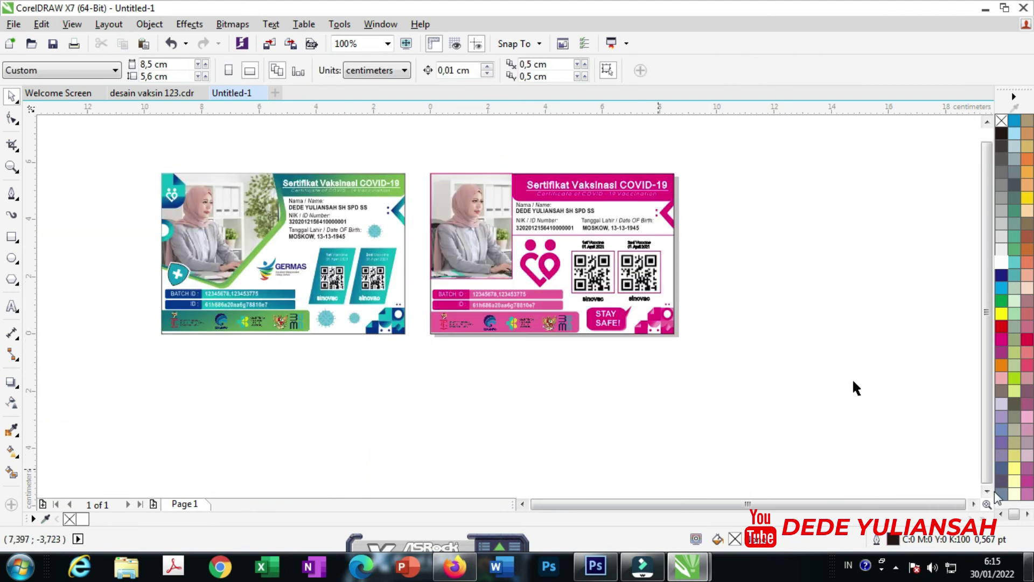
scroll(611, 256, up, 1)
scroll(522, 355, down, 1)
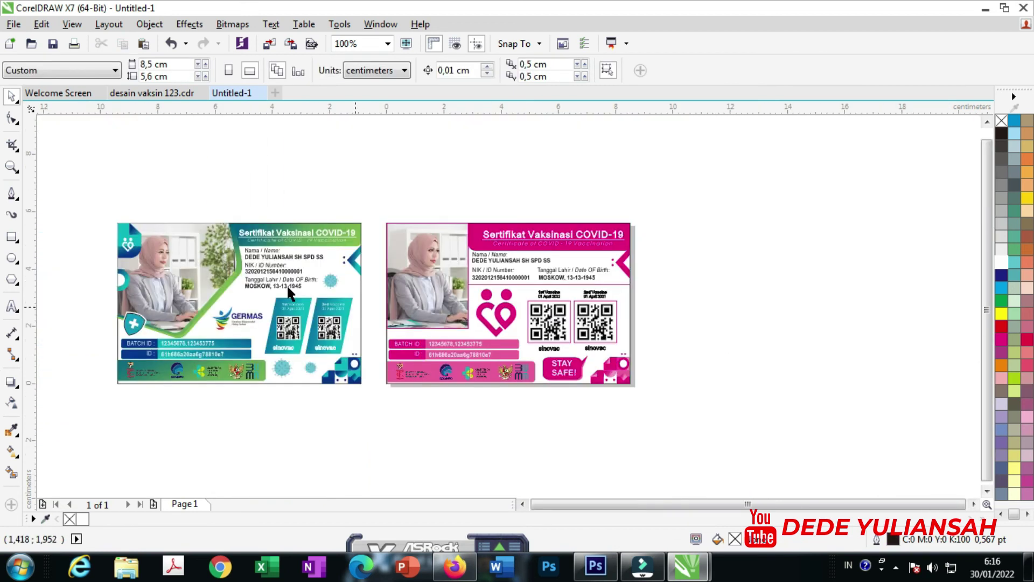
click(12, 167)
drag(381, 205, 683, 402)
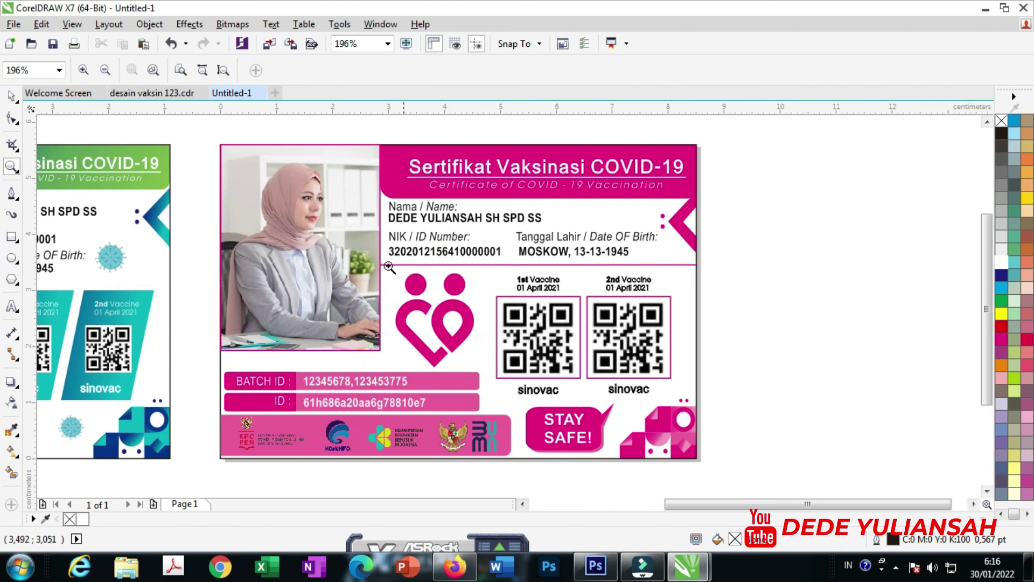
Switch to the desain vaksin 123.cdr document and examine its two green certificate designs up close
click(150, 94)
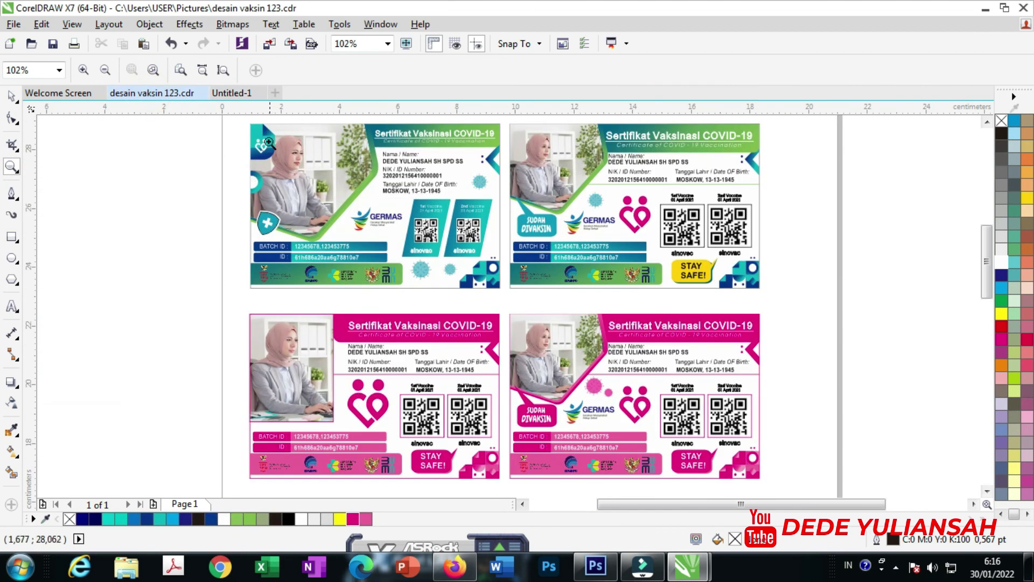
drag(498, 292, 503, 293)
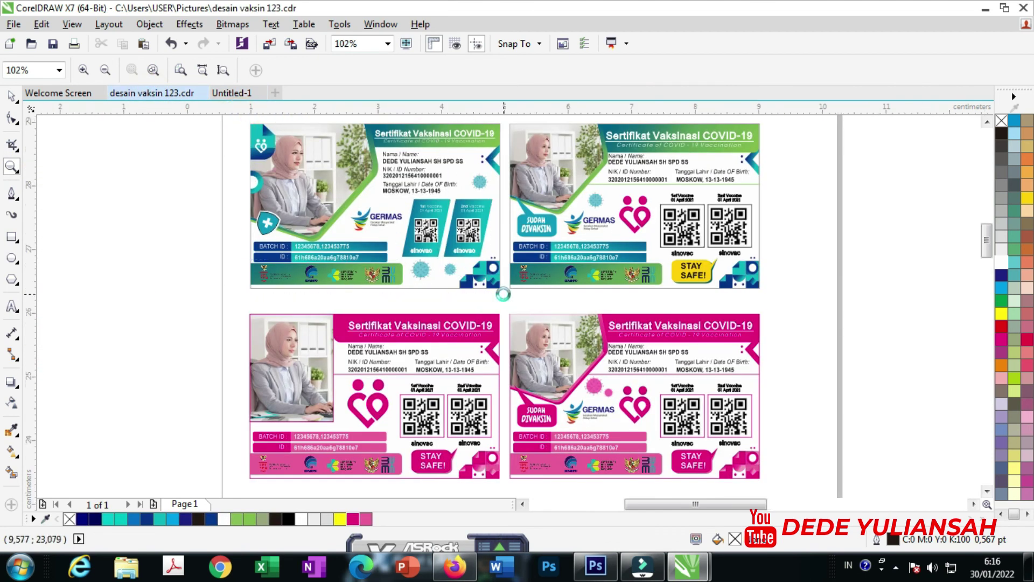
click(974, 506)
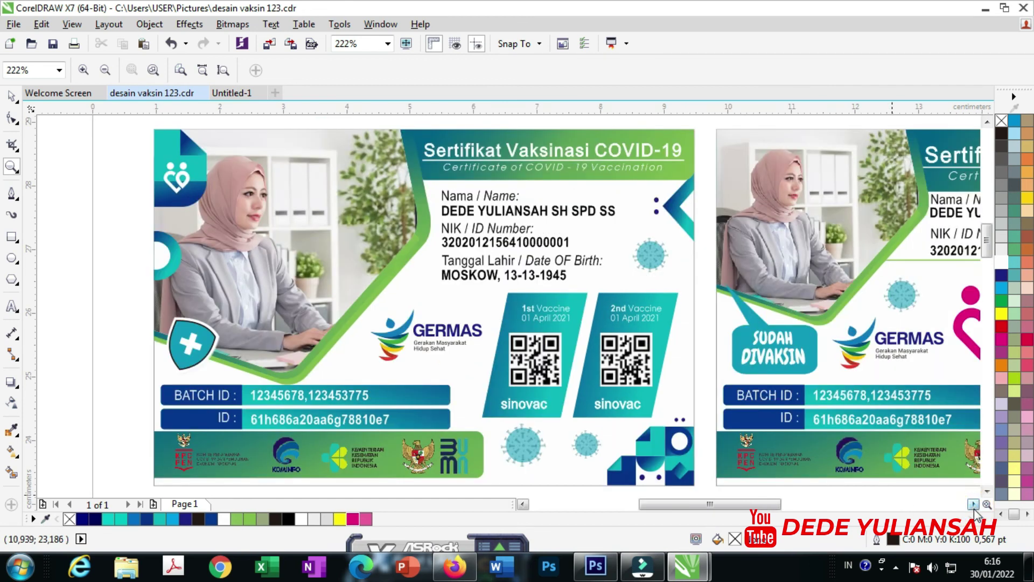
click(974, 505)
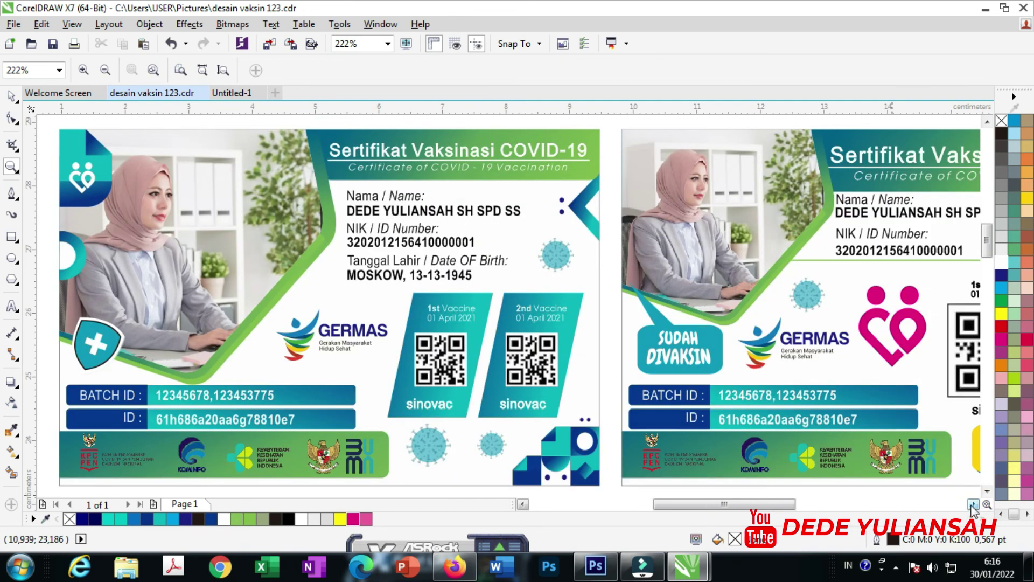
click(974, 505)
click(974, 506)
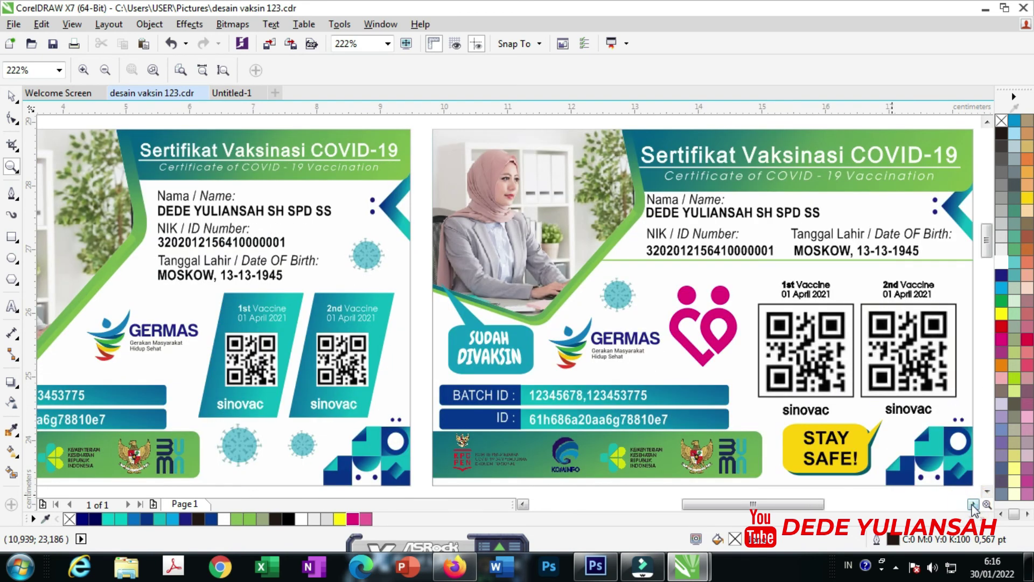
click(974, 505)
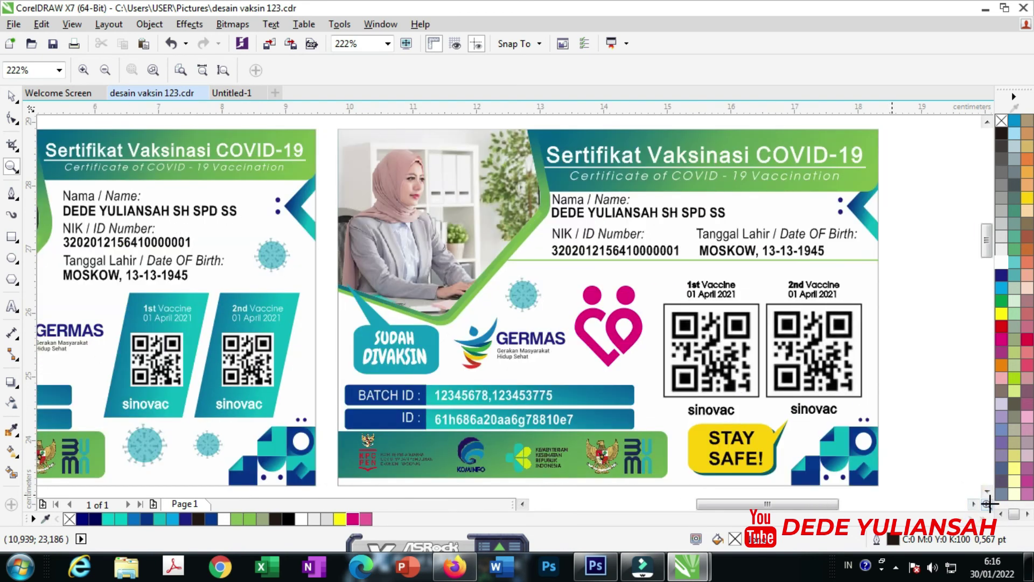
Examine the two pink certificate designs below the green ones, then view all four card designs together
click(987, 491)
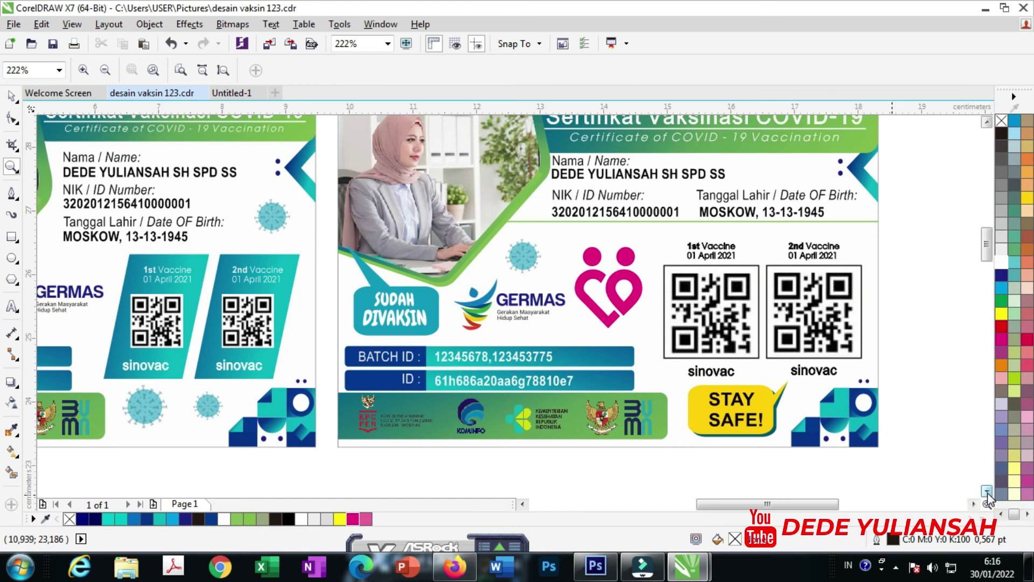
click(987, 491)
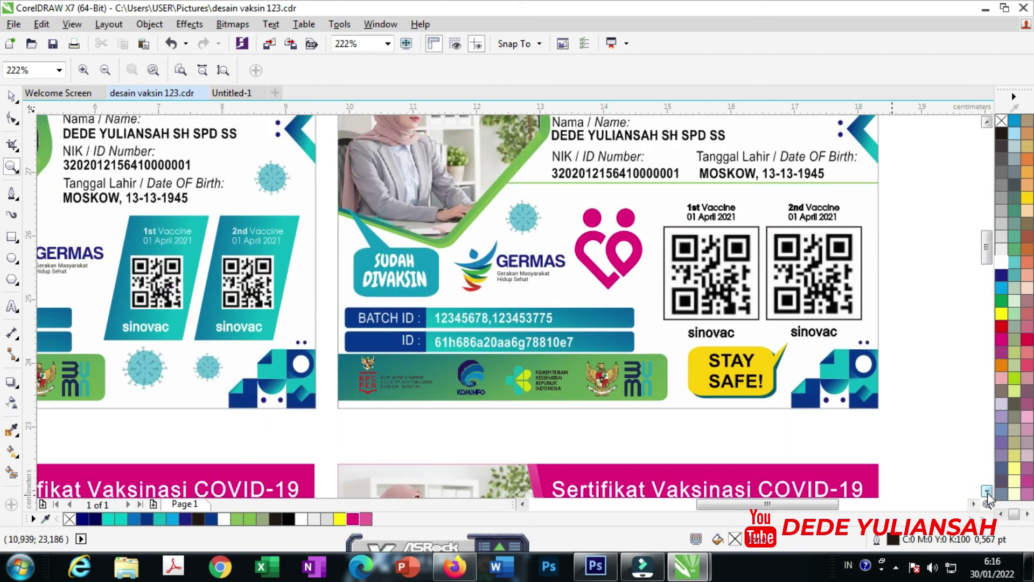
click(987, 491)
click(987, 492)
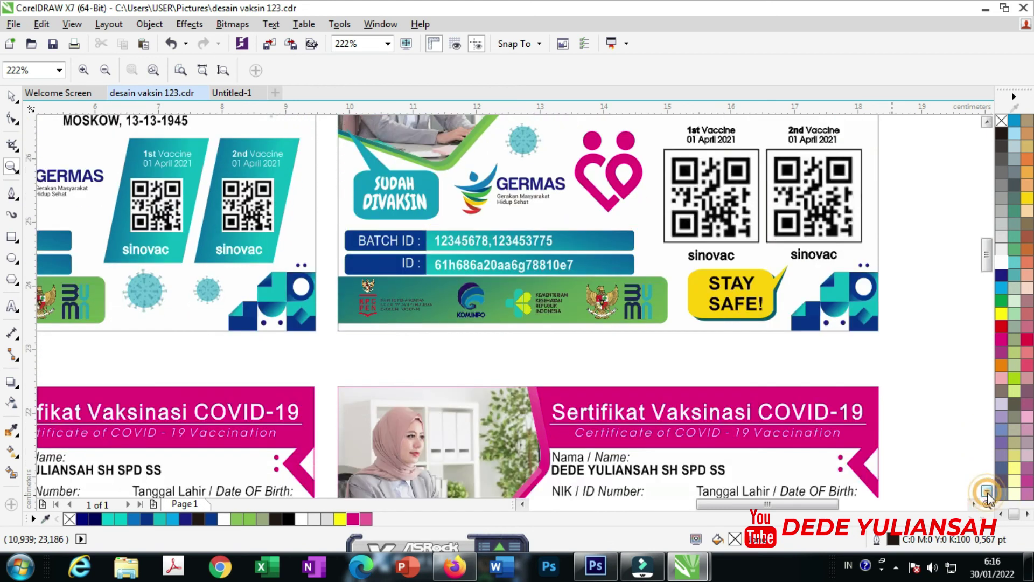
click(987, 492)
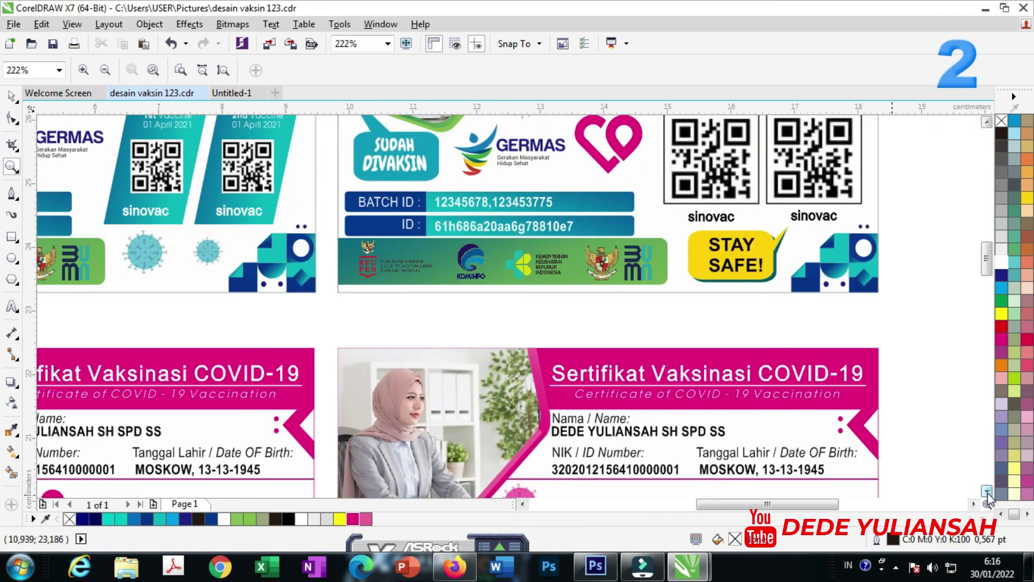
click(987, 492)
click(987, 491)
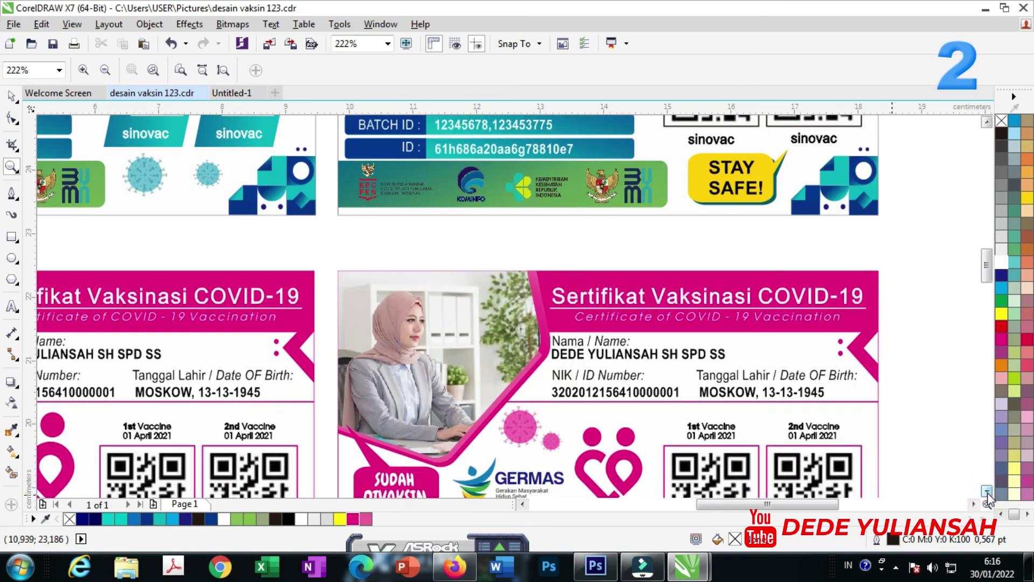
click(987, 492)
click(987, 491)
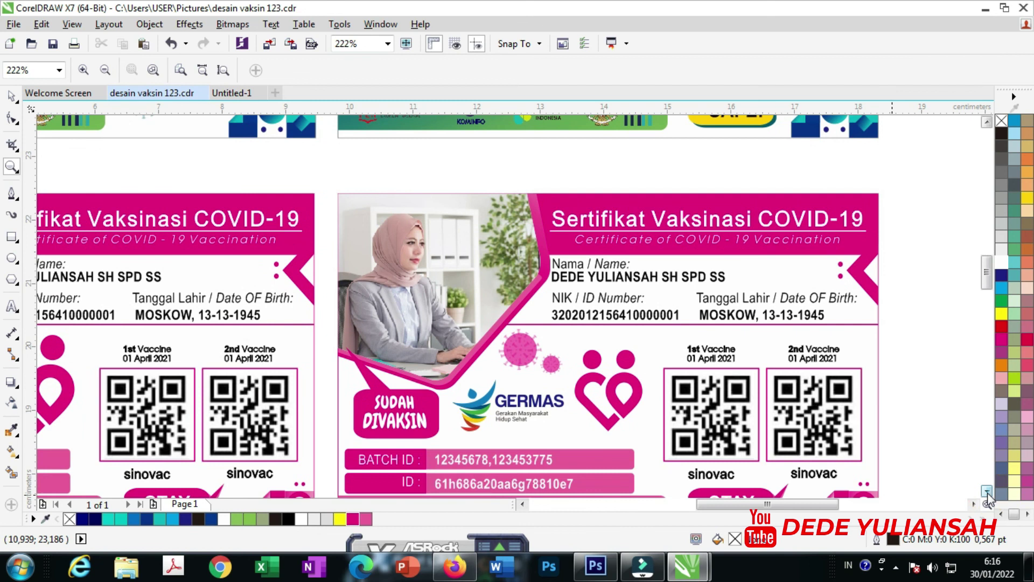
click(987, 491)
click(987, 492)
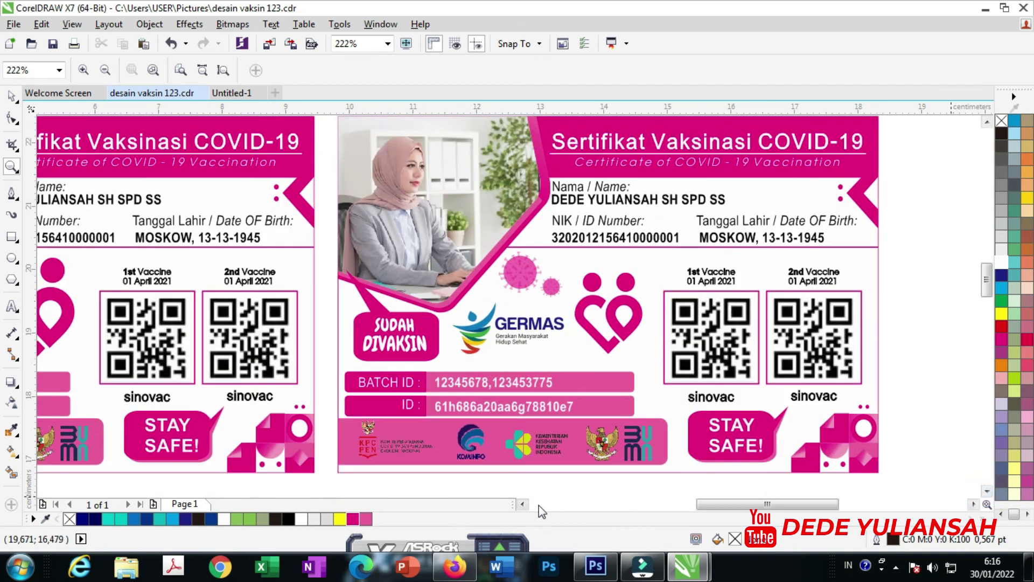
click(523, 505)
click(523, 505)
click(522, 505)
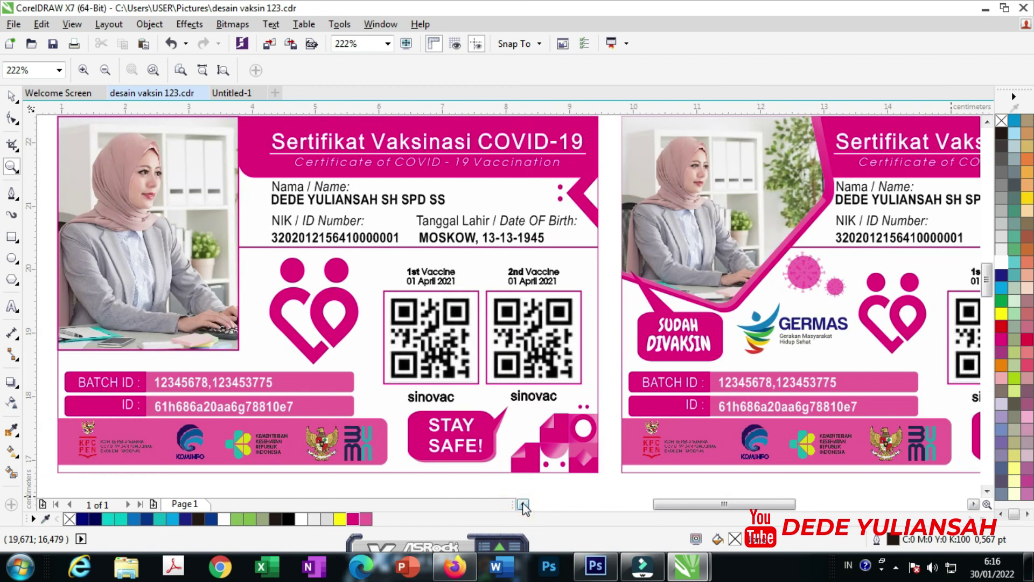
right_click(526, 473)
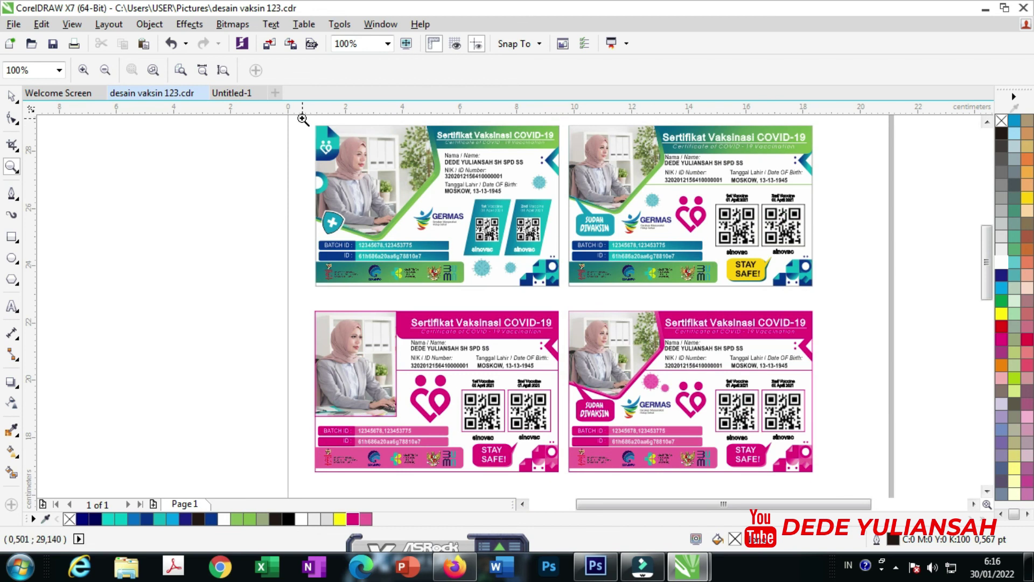
drag(299, 110, 884, 475)
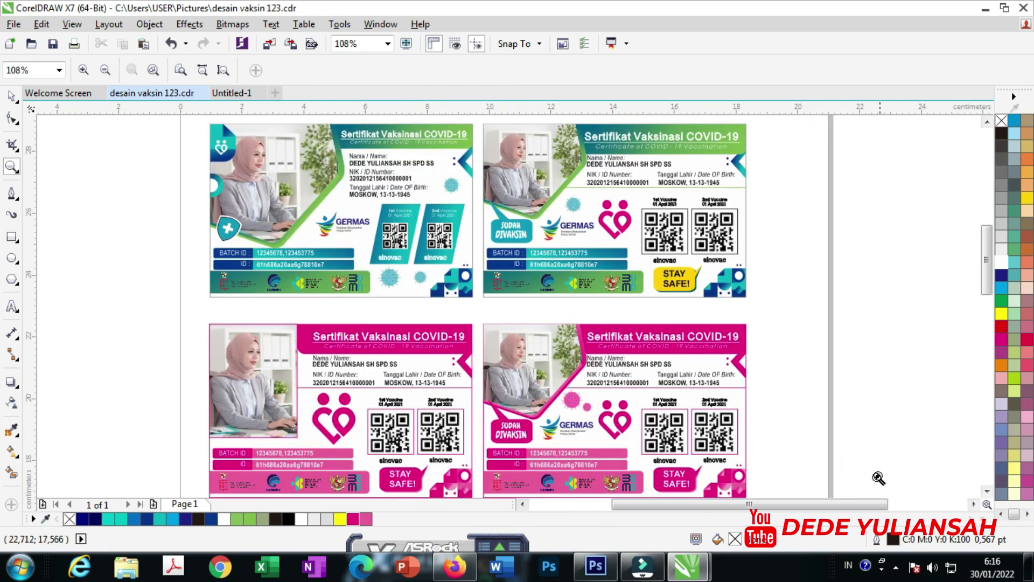